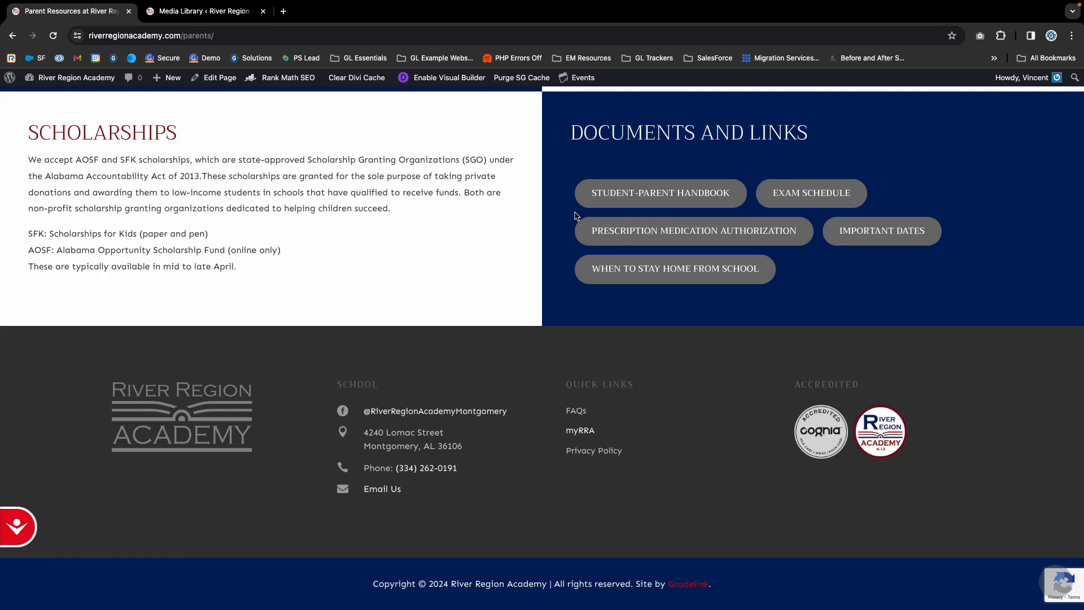
- Examine the Parents page's Documents and Links section and the myRRA and Support Us buttons in the site header
scroll(649, 223, "up", 2)
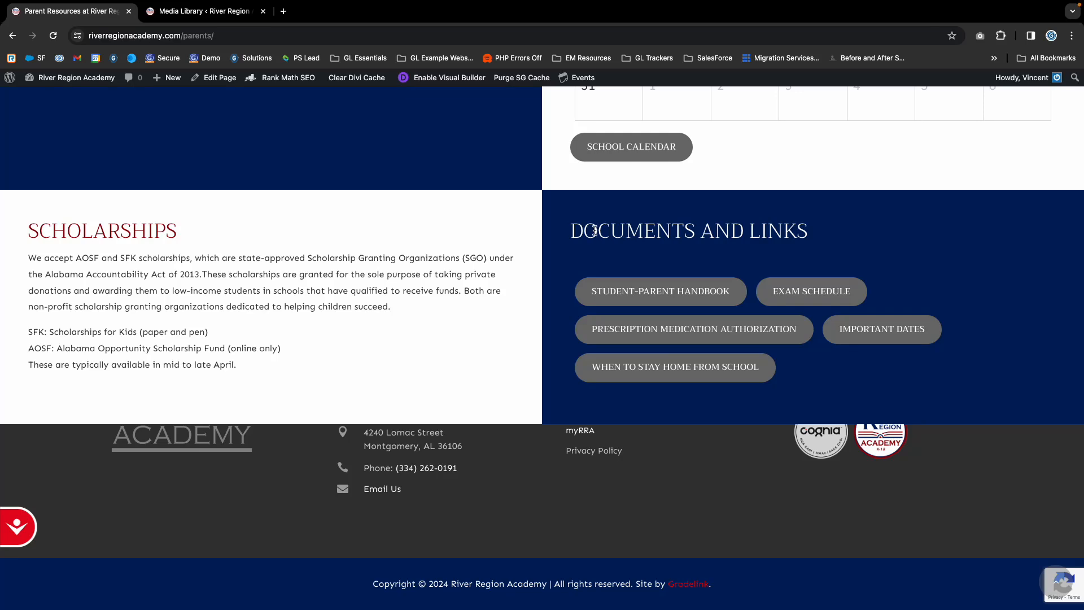
left_click_drag(578, 232, 839, 233)
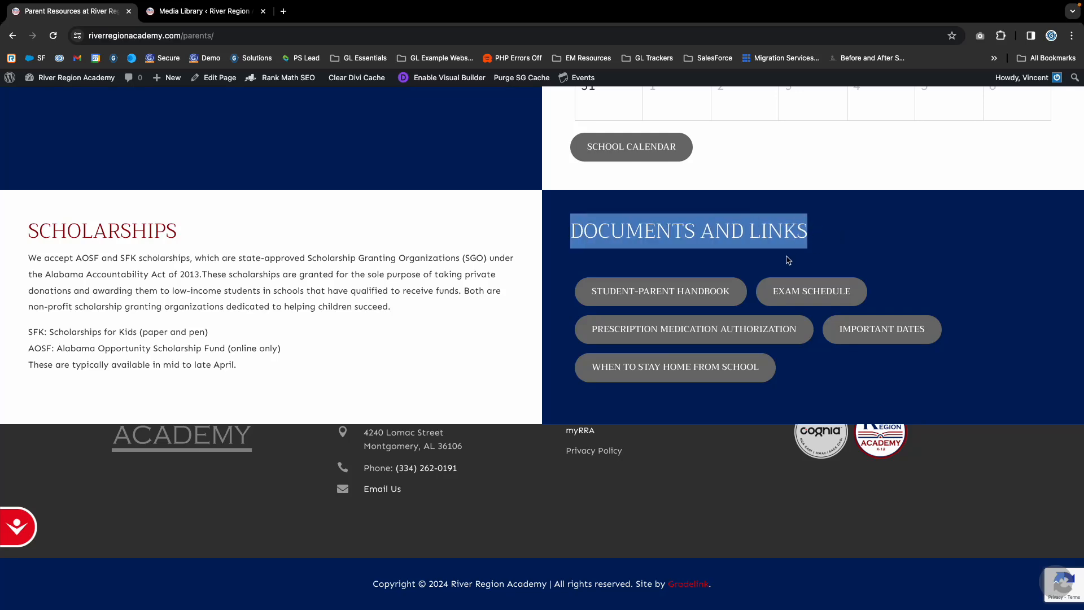
scroll(782, 265, "up", 15)
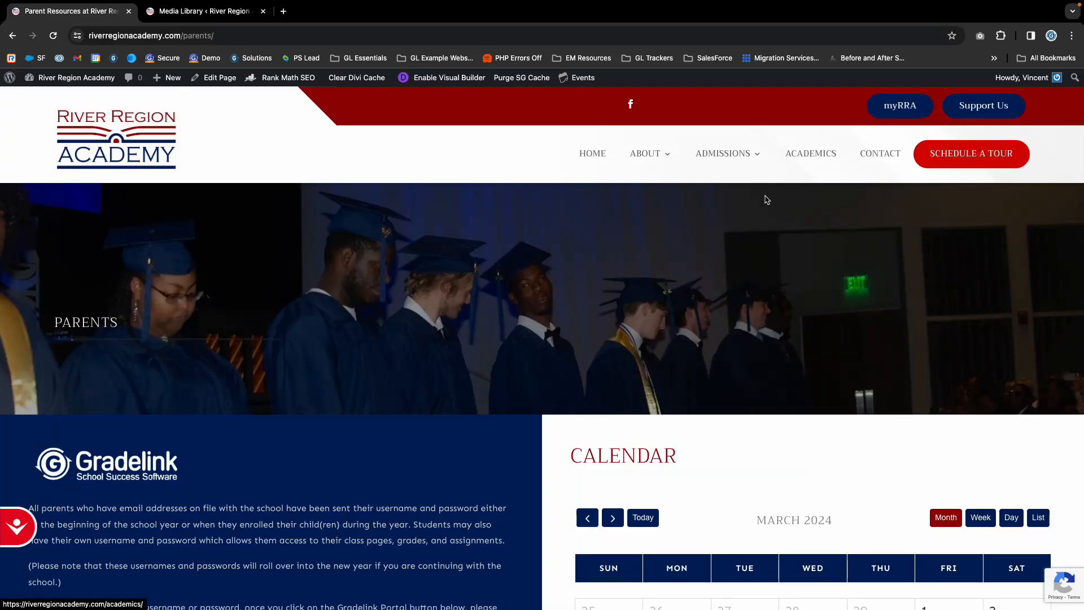
scroll(766, 200, "down", 15)
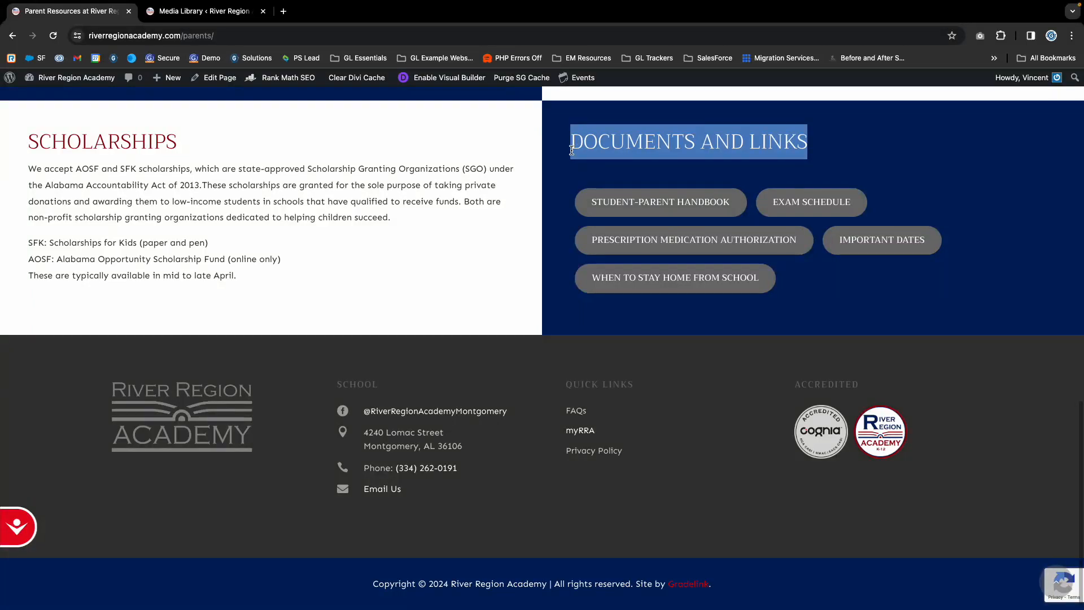
left_click(573, 204)
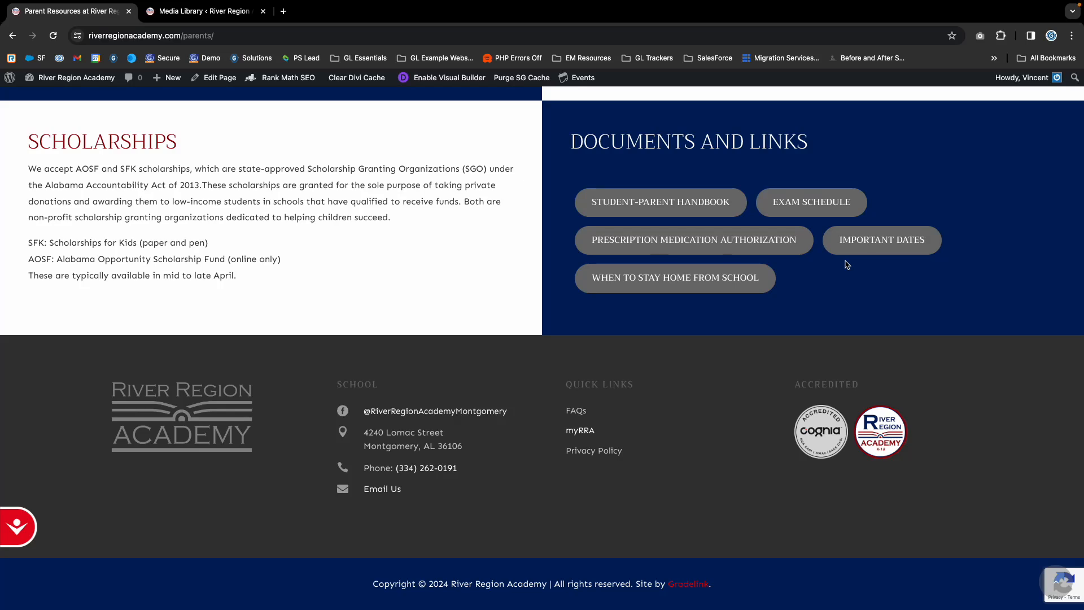
scroll(847, 265, "up", 15)
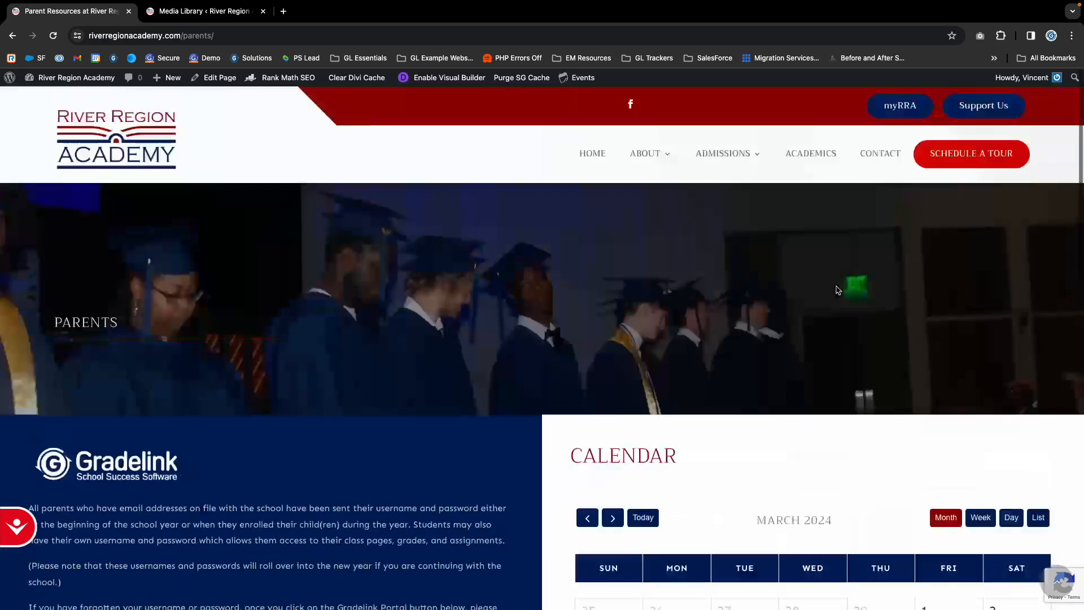
mouse_move(739, 164)
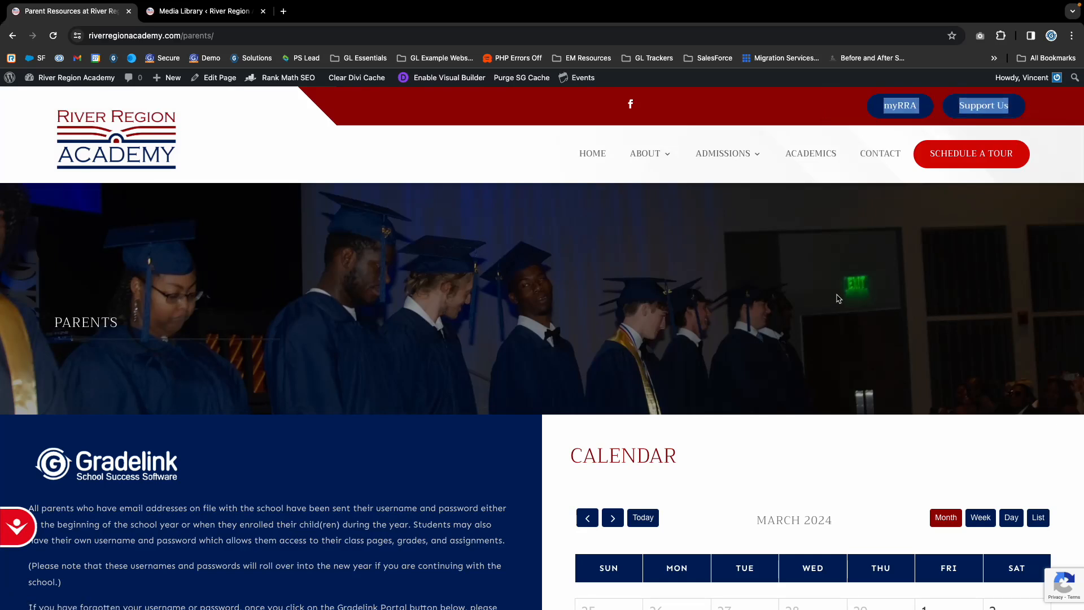
scroll(828, 303, "down", 1)
scroll(828, 303, "up", 1)
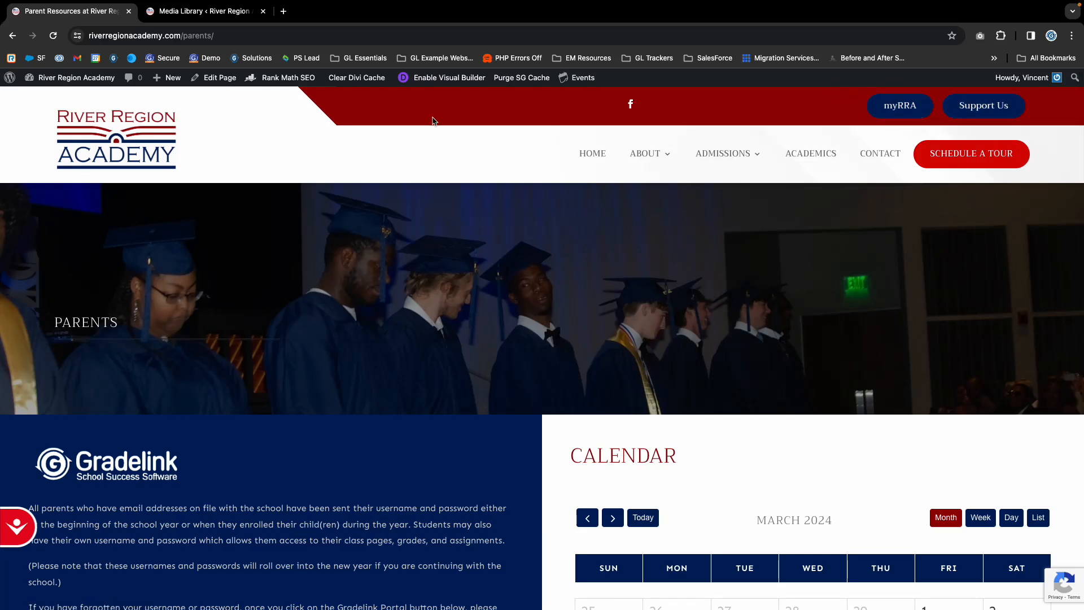
- Enable the Visual Builder for the Parents page and delete the three faded Delta Oaks header sections above the River Region header
left_click(439, 85)
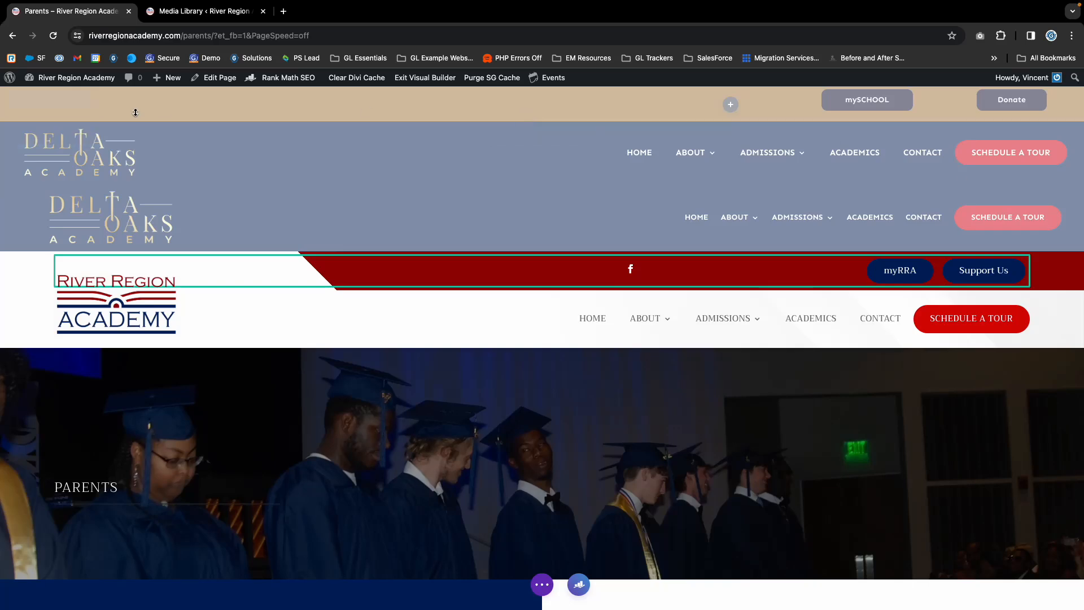
left_click(78, 99)
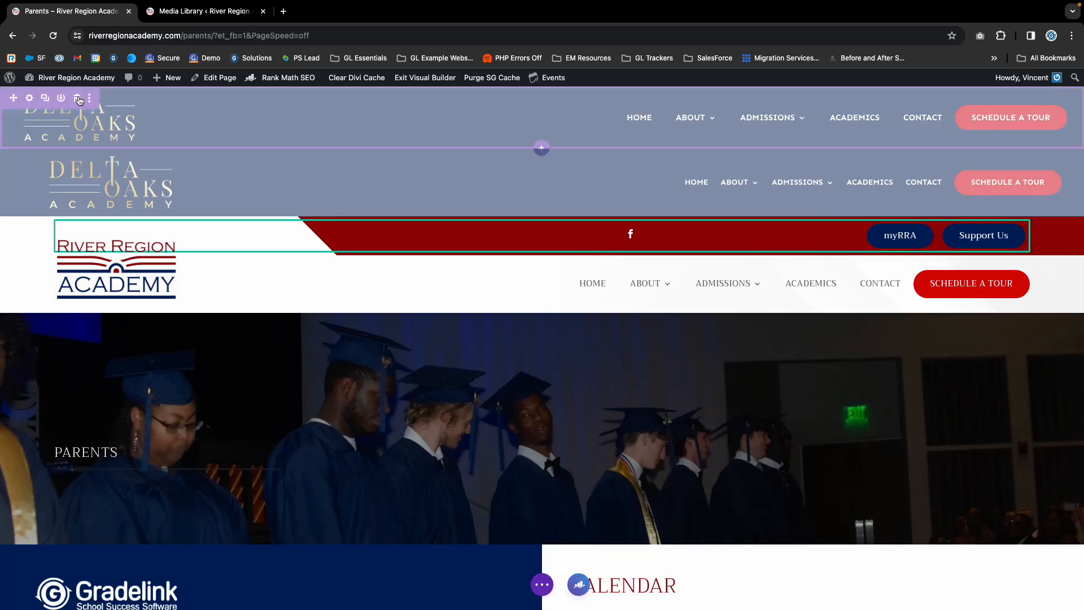
left_click(79, 99)
left_click(78, 99)
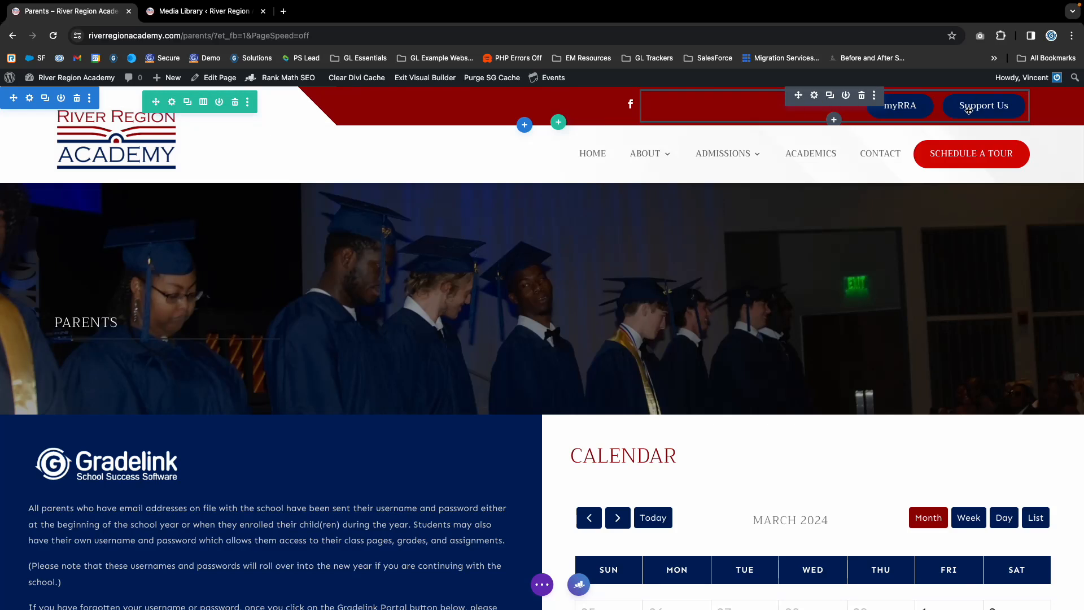
- Look through the settings of the header's button grid module and close them
left_click(813, 95)
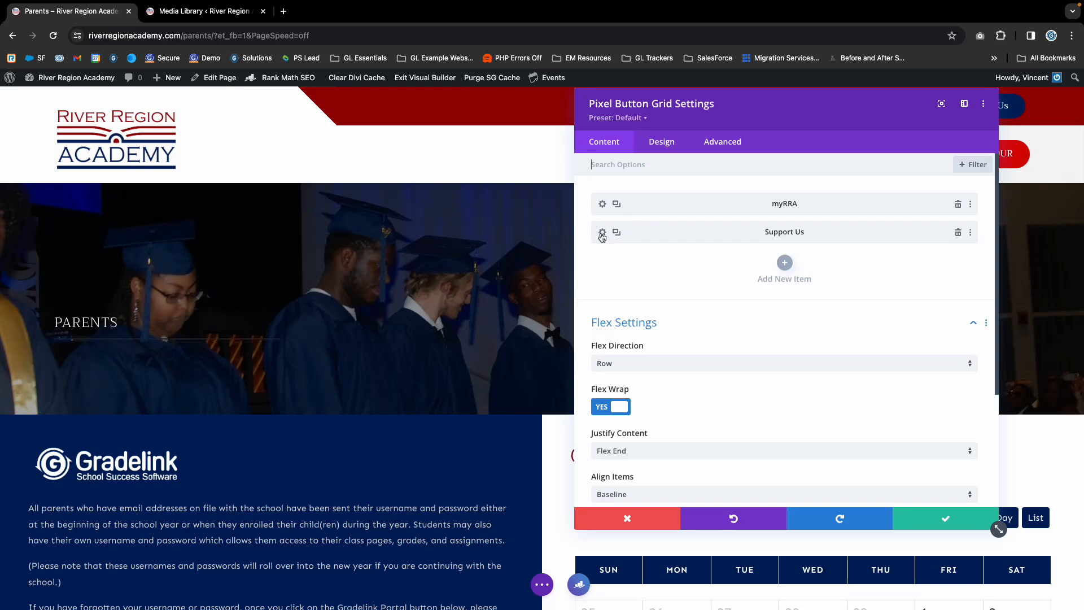
scroll(734, 389, "down", 3)
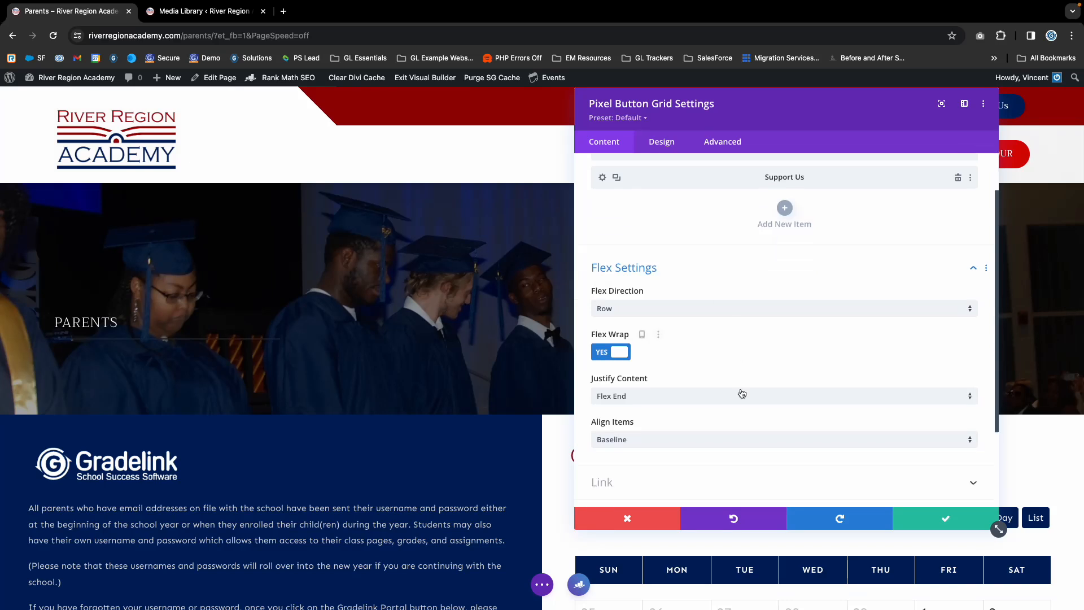
scroll(730, 389, "up", 3)
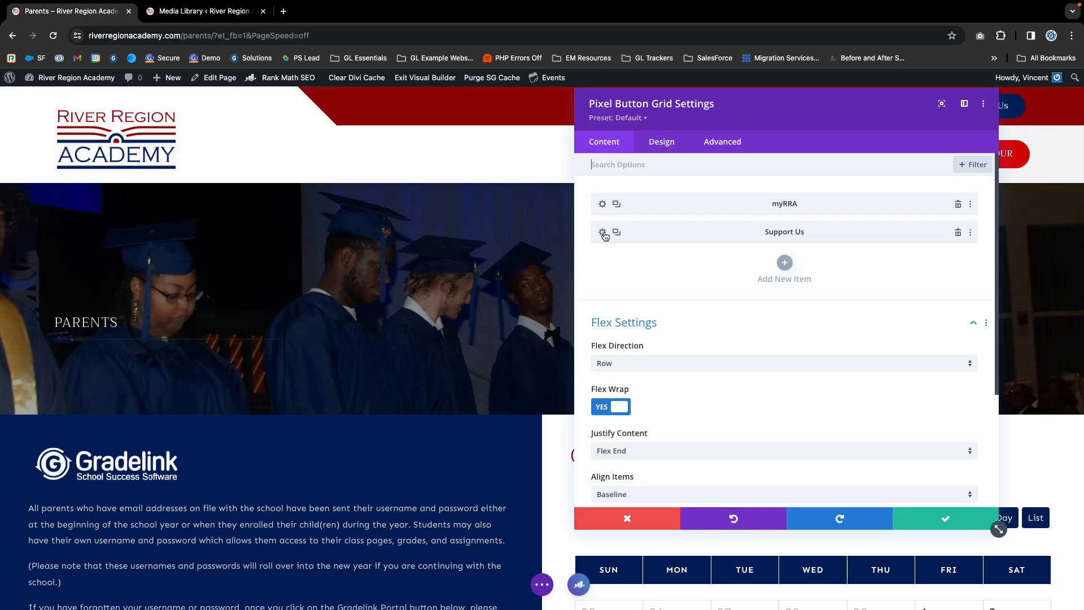
left_click(937, 515)
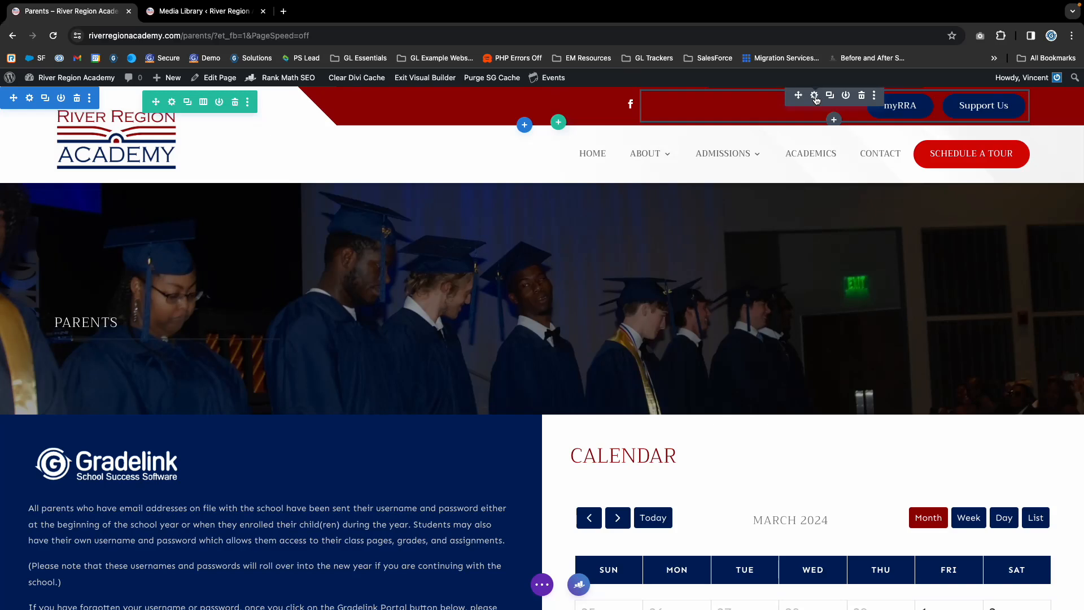
- Reopen the header button grid settings, duplicate the Support Us item and delete the copy
left_click(814, 95)
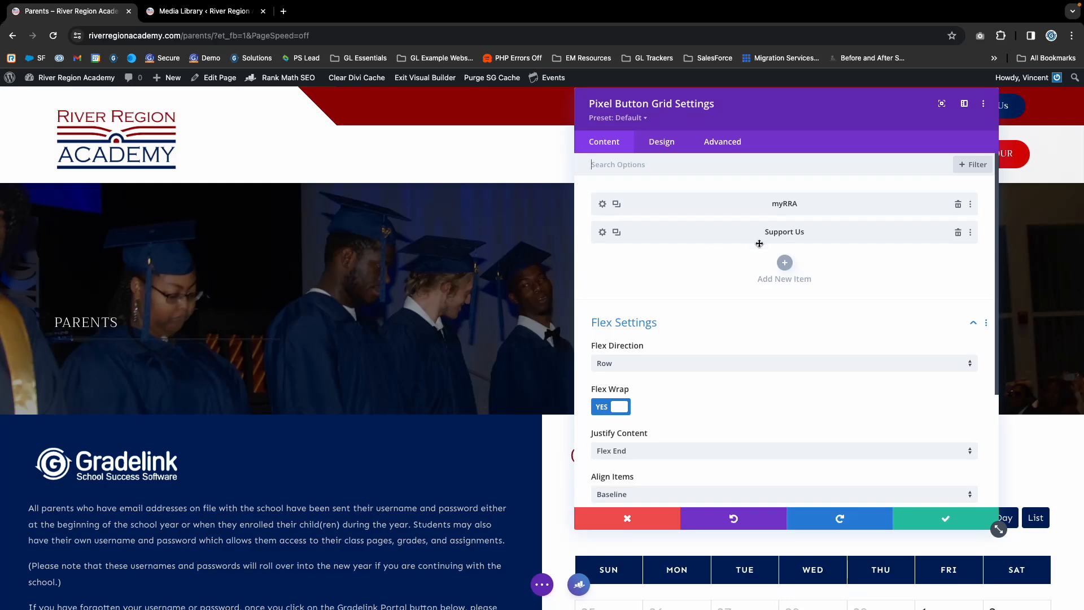
left_click(617, 232)
left_click(958, 260)
- Open the Support Us button's settings, clear of the header buttons, and review its admin label, button type and design options
left_click(602, 232)
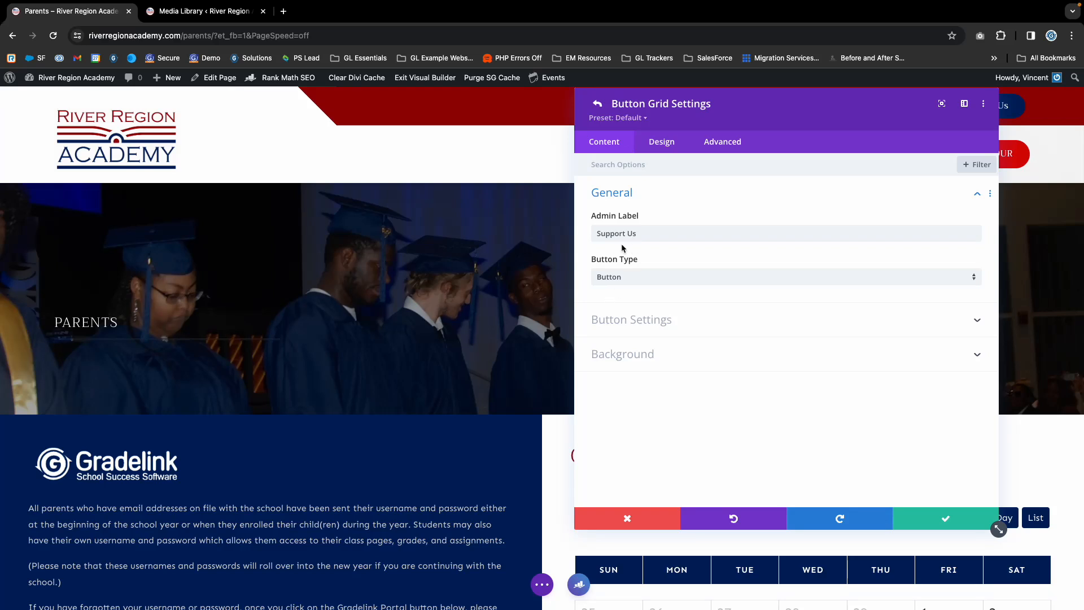
left_click_drag(722, 105, 456, 111)
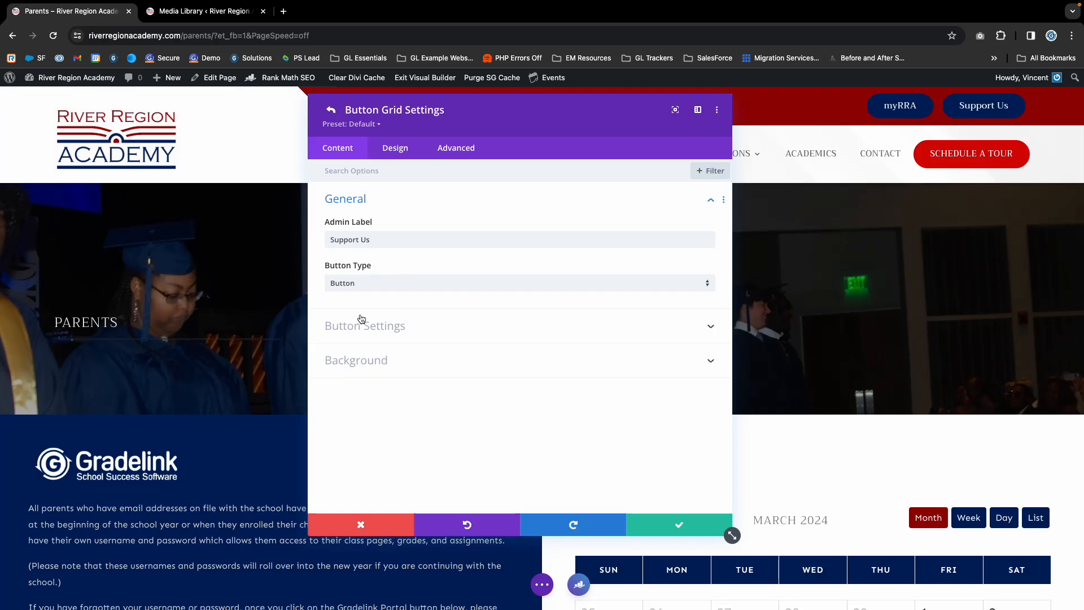
left_click_drag(329, 239, 406, 239)
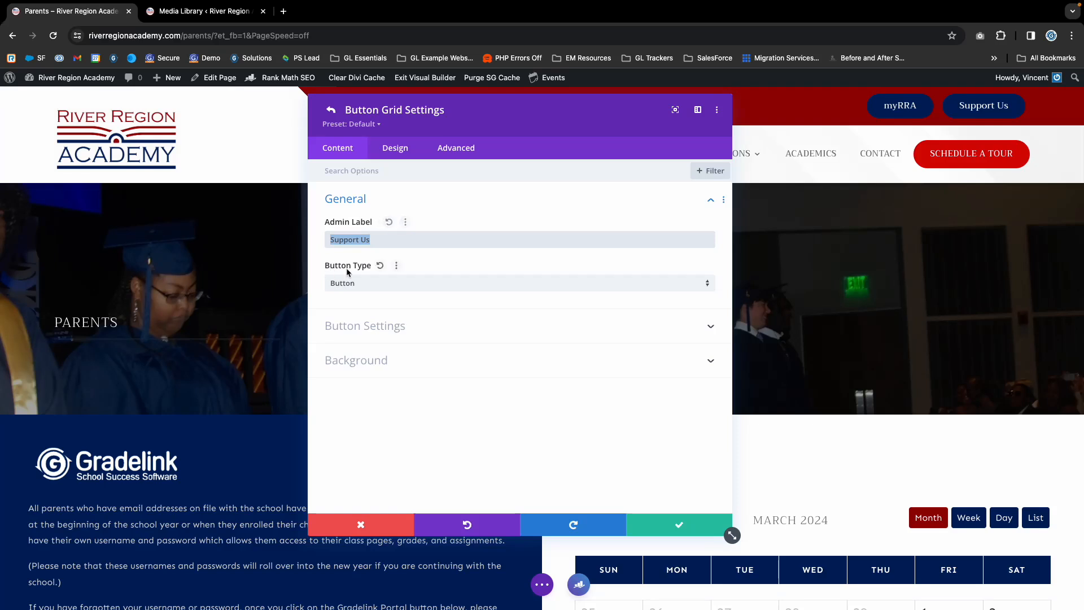
left_click(363, 282)
left_click(362, 310)
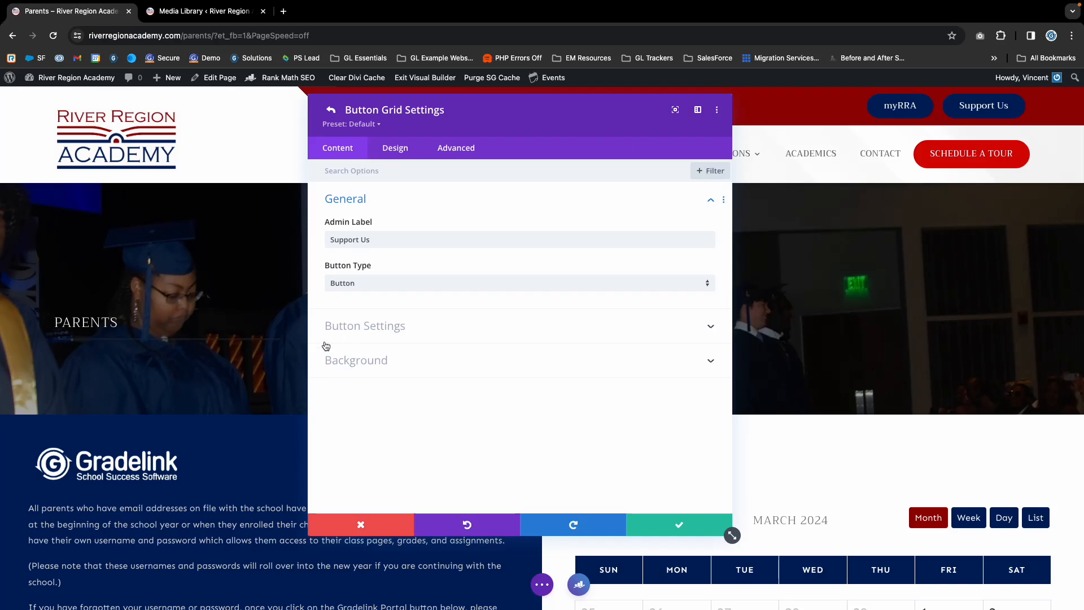
left_click(387, 151)
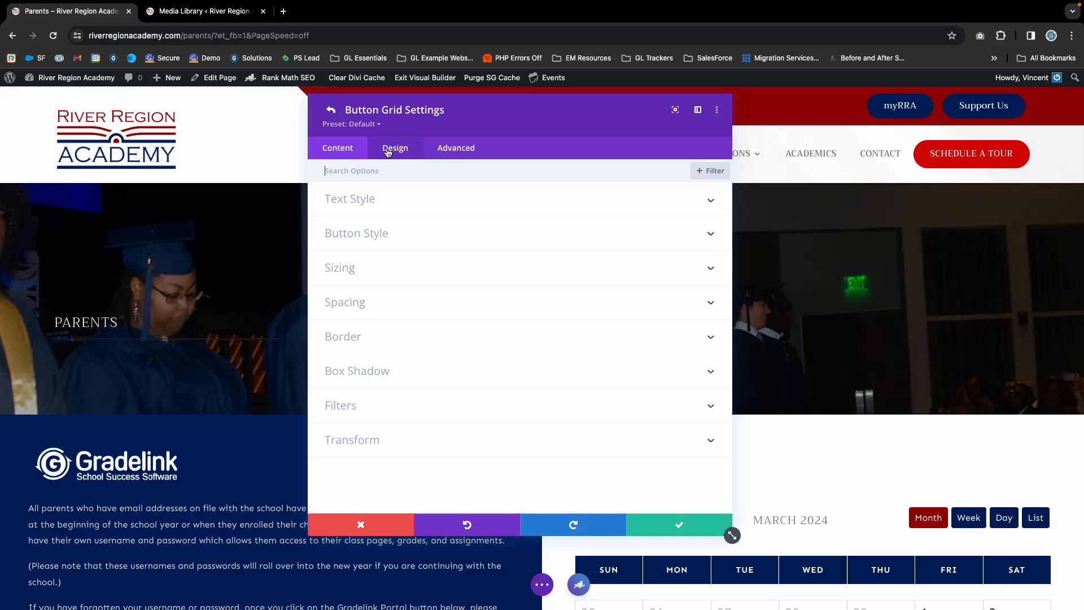
left_click(333, 149)
- Change the Support Us button's text to "Donate Now"
left_click(367, 327)
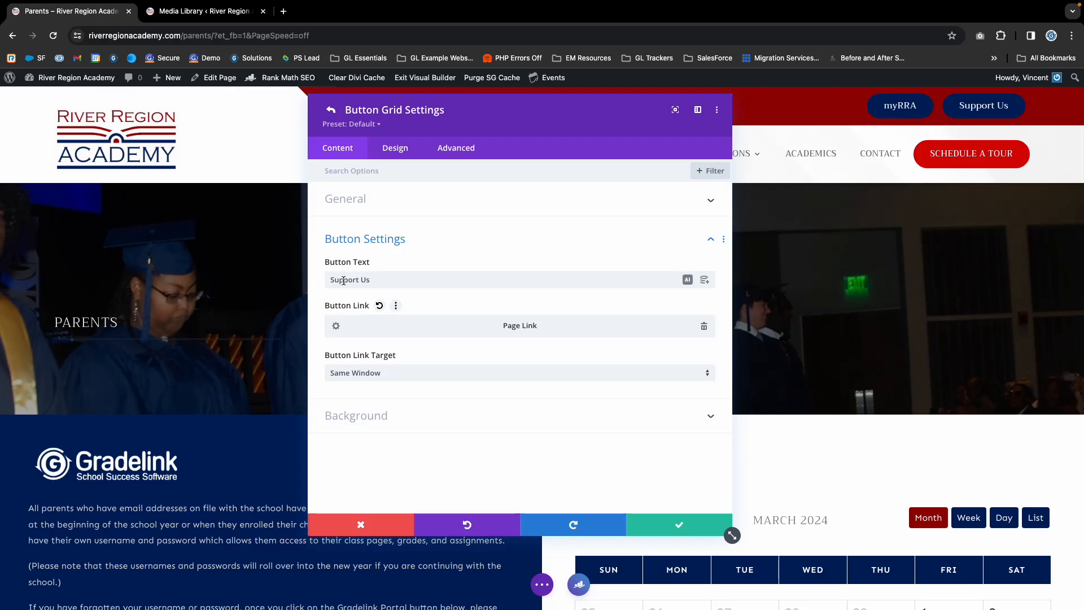
left_click_drag(331, 280, 407, 281)
left_click(406, 280)
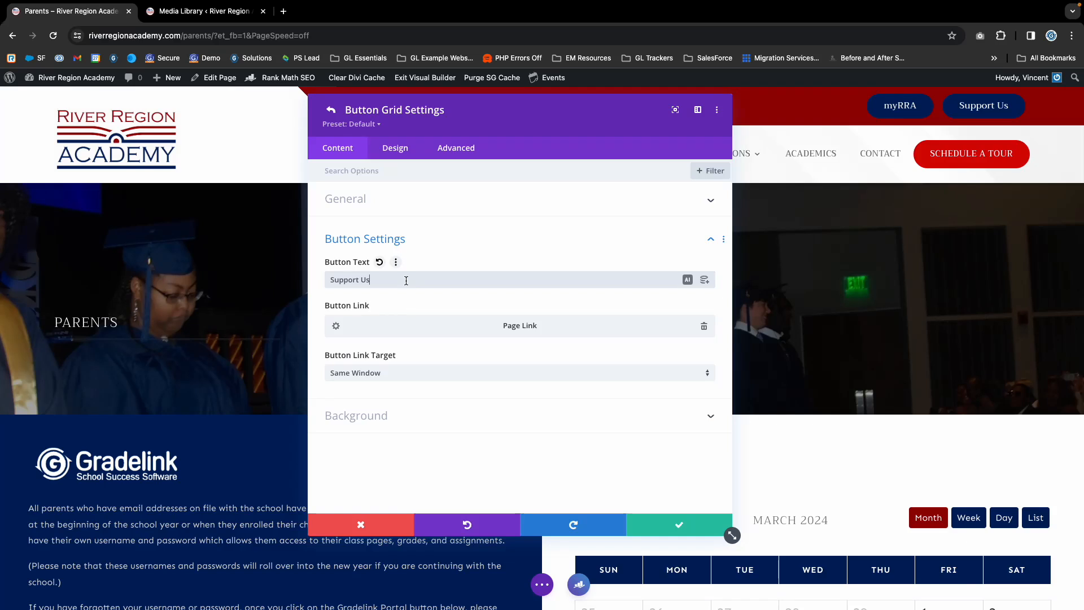
key("super+a")
type("Domnate")
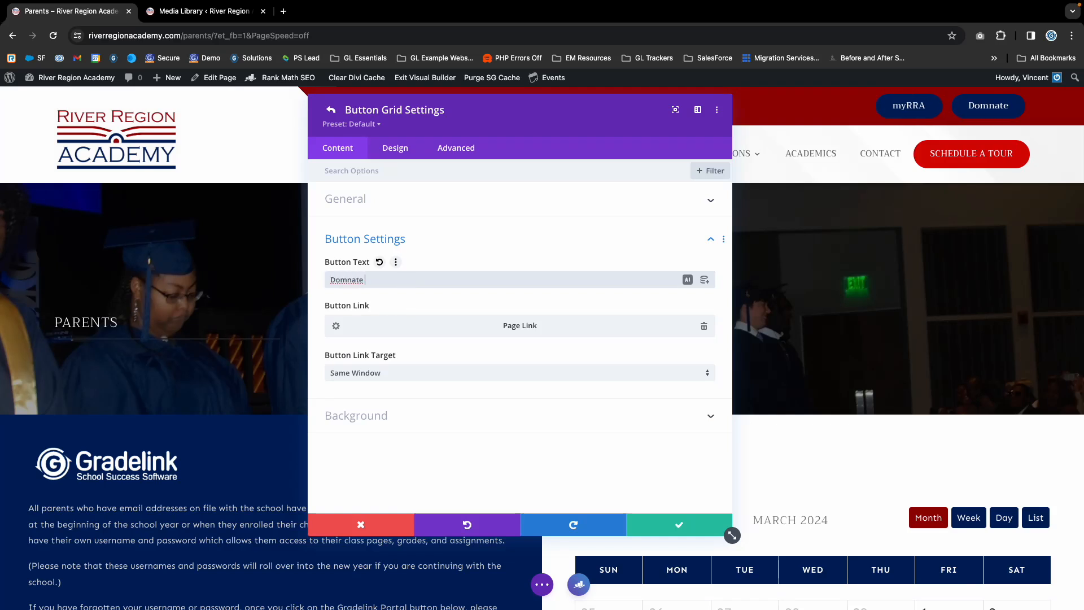
key("BackSpace")
key("BackSpace")
key("BackSpace")
key("BackSpace")
key("BackSpace")
key("BackSpace")
type("na")
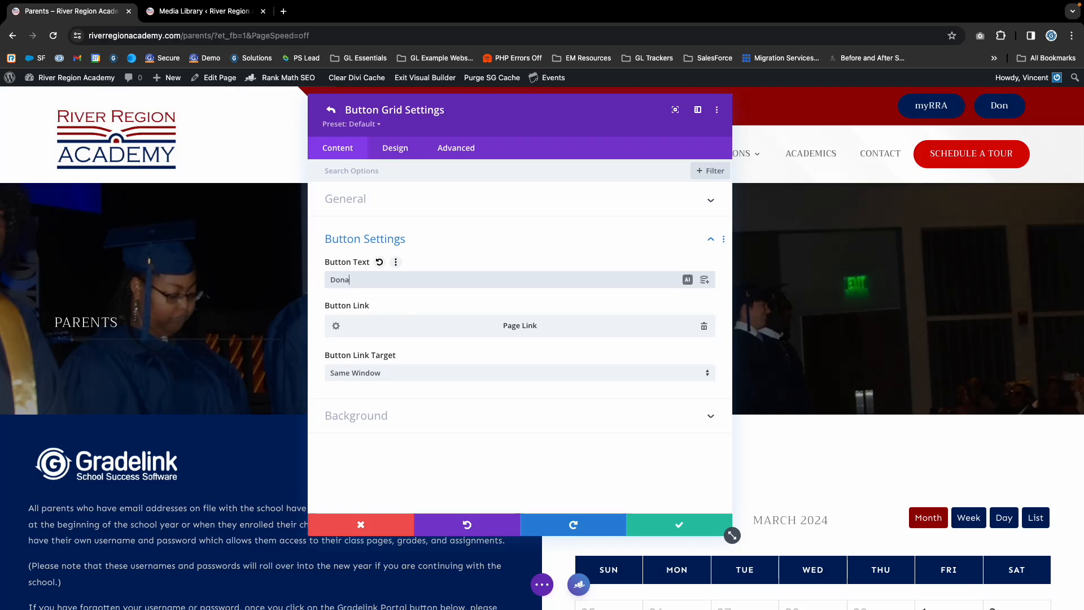
type("te Now")
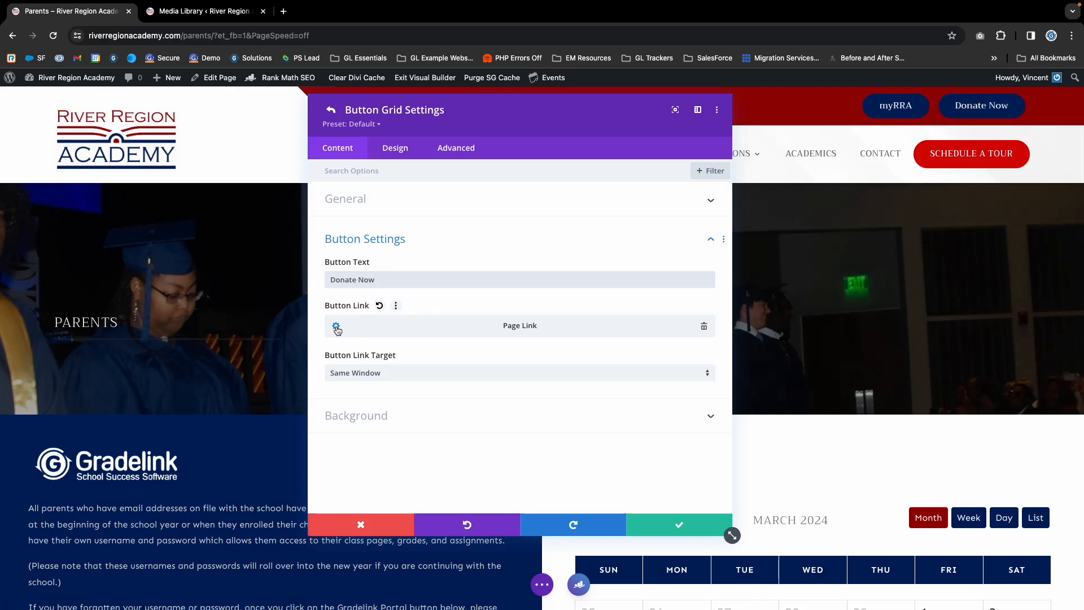
- Remove the button's existing page link and look through the available dynamic link types
left_click(704, 328)
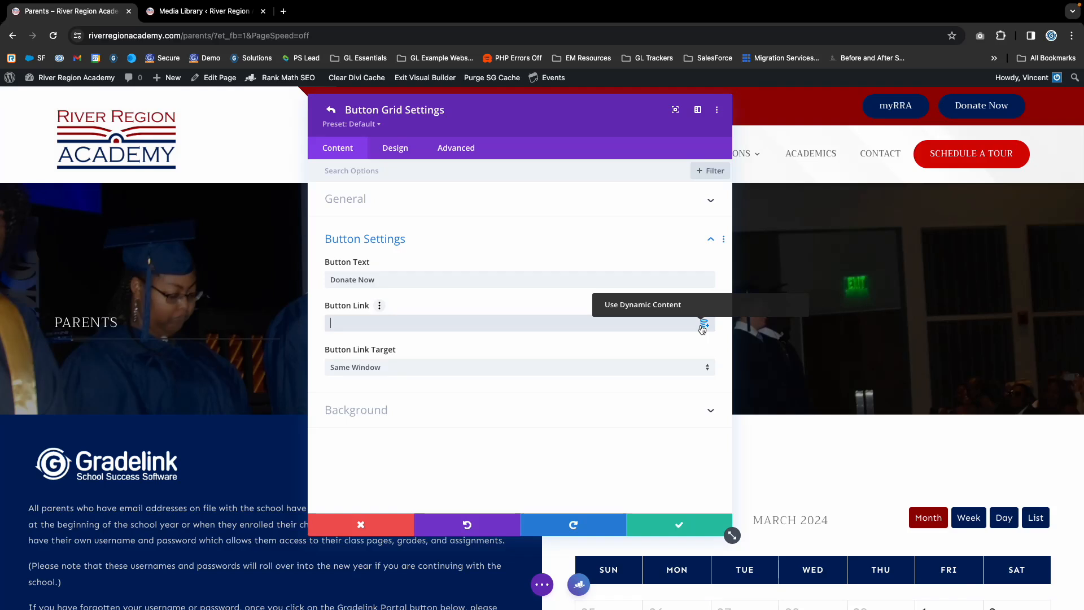
left_click(703, 326)
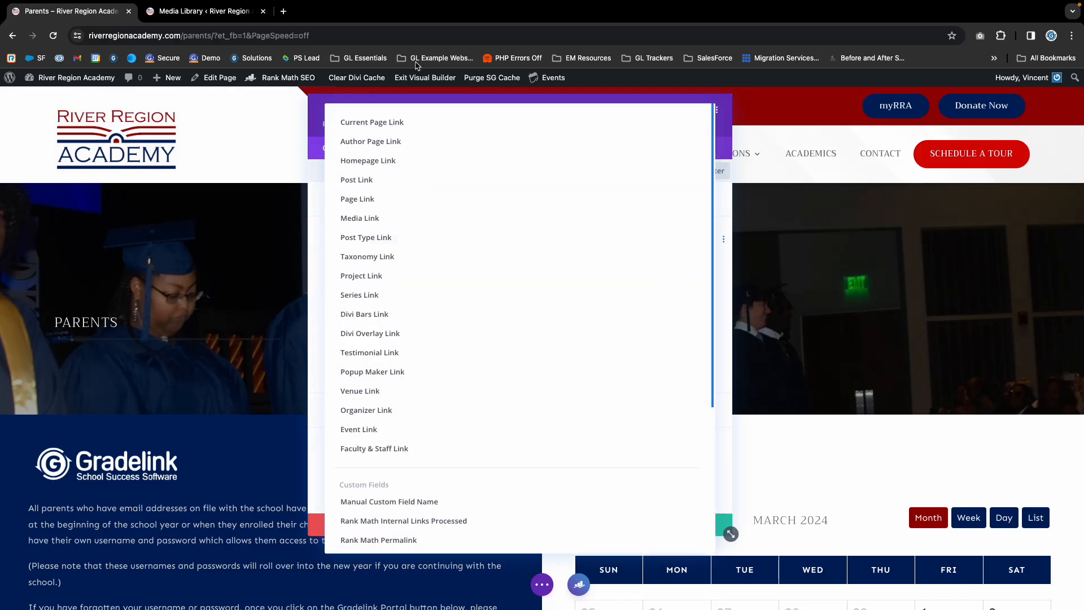
scroll(372, 213, "down", 1)
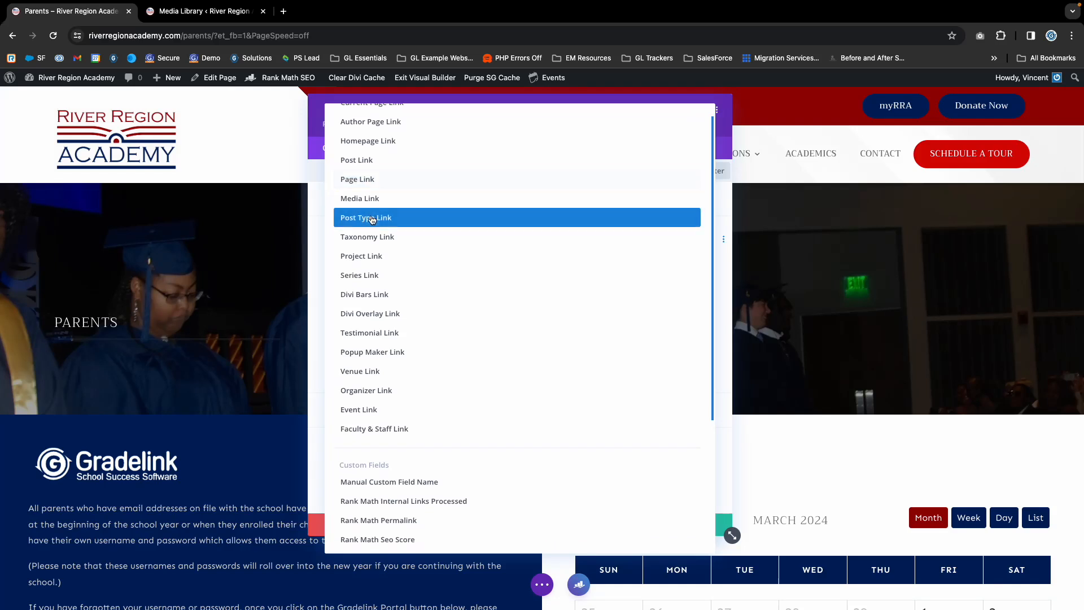
scroll(371, 218, "up", 1)
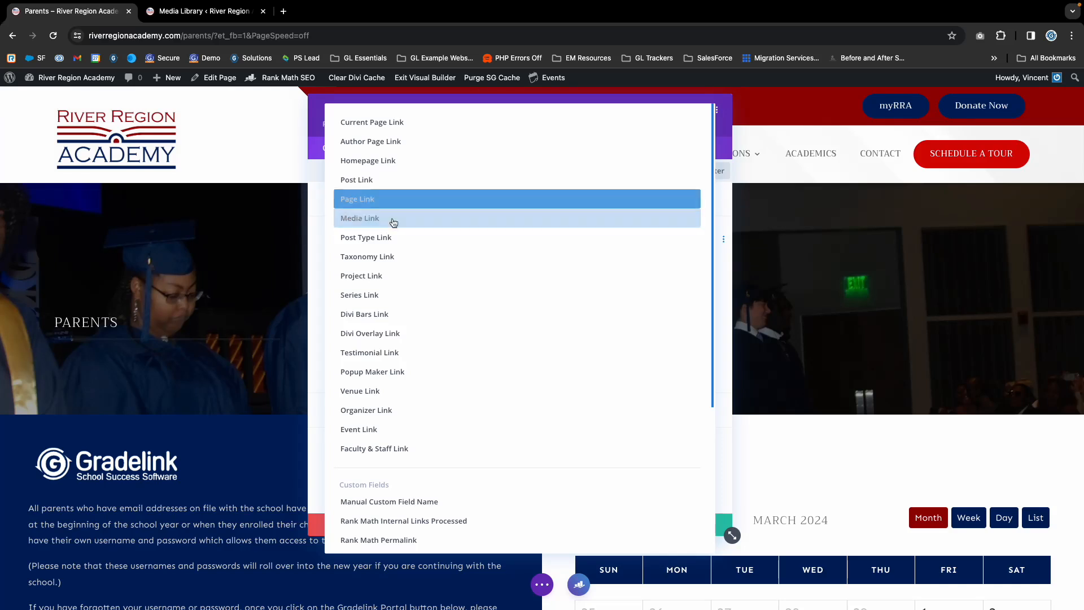
left_click(319, 218)
left_click(351, 324)
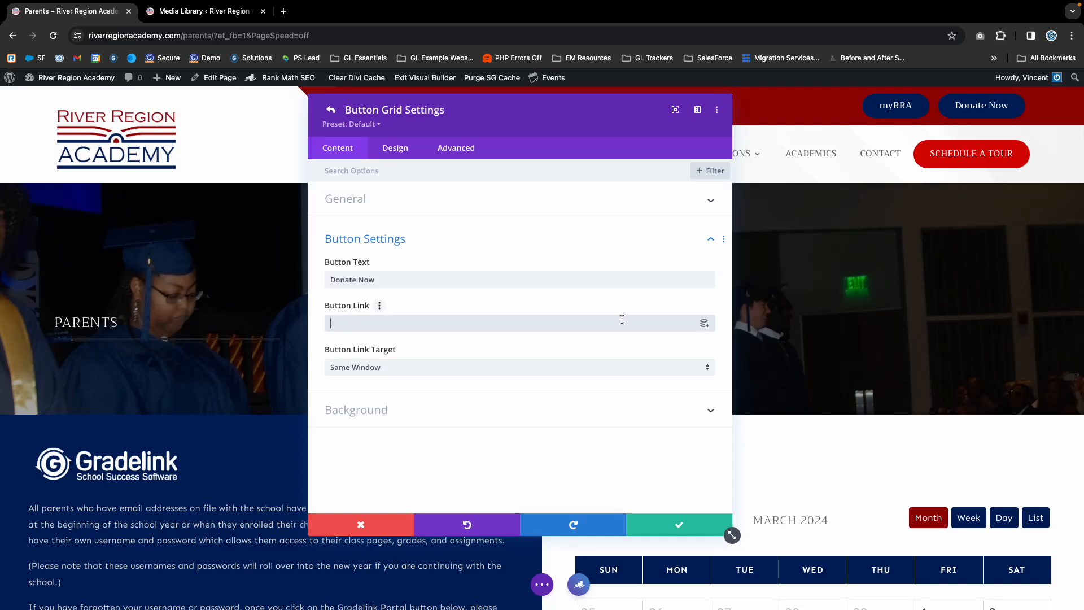
- Set the button's link to a dynamic page link pointing to the Donate page
left_click(704, 325)
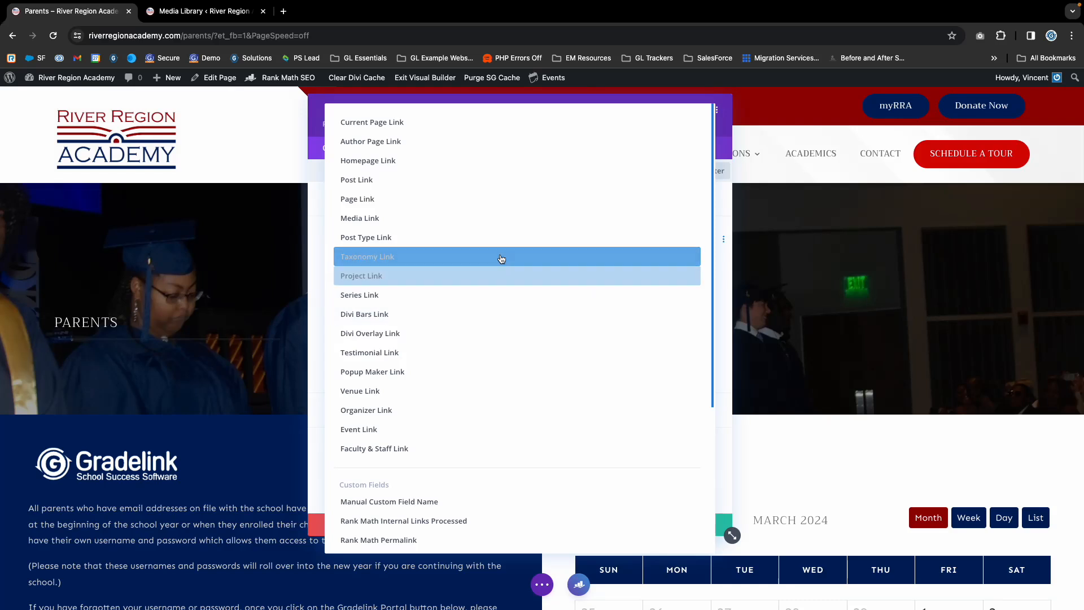
left_click(360, 204)
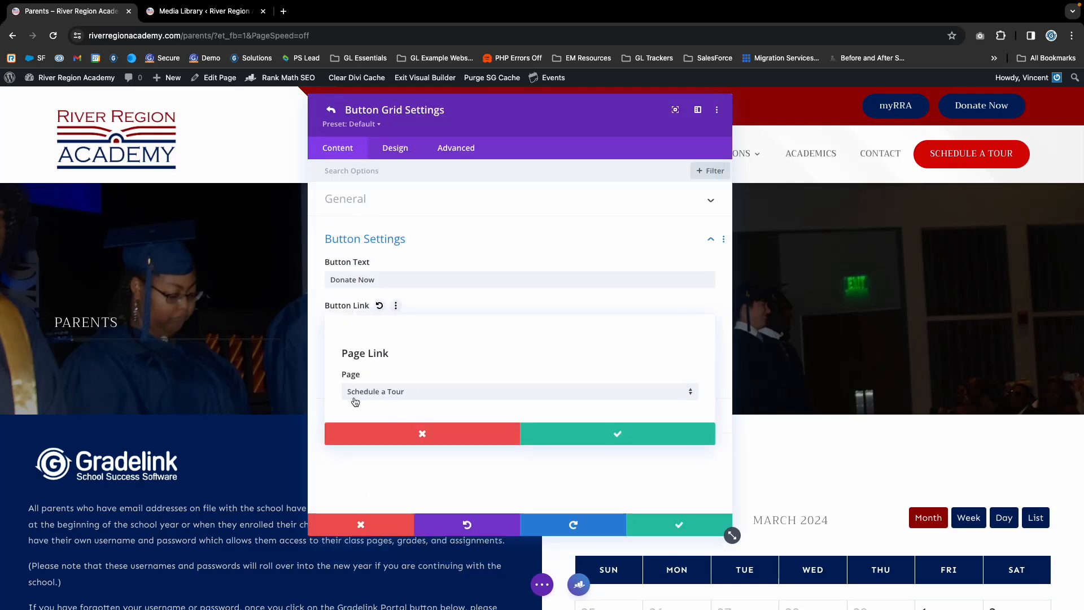
left_click(401, 396)
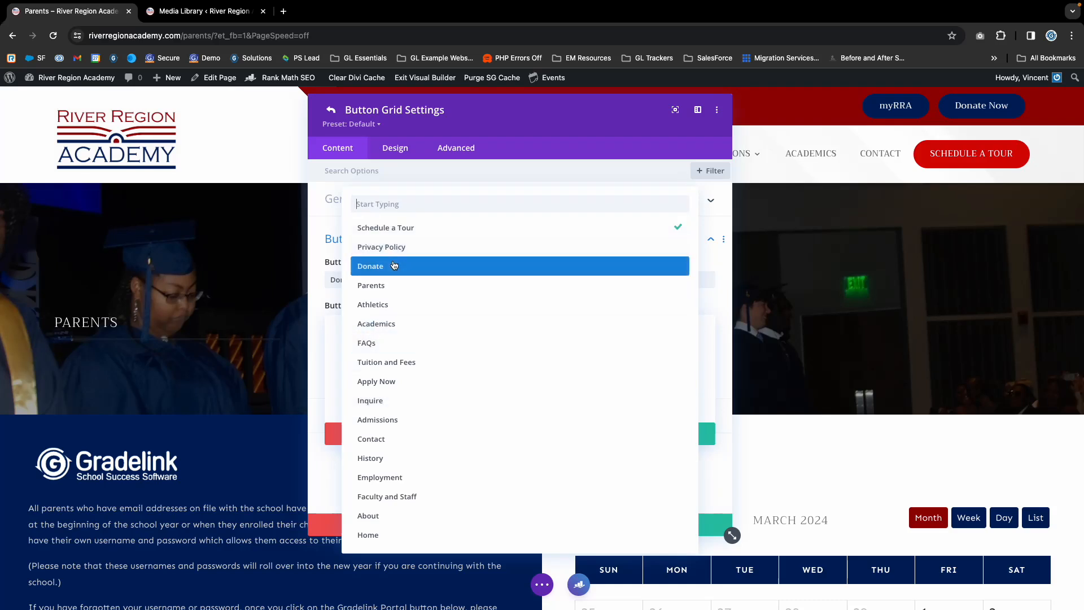
left_click(394, 266)
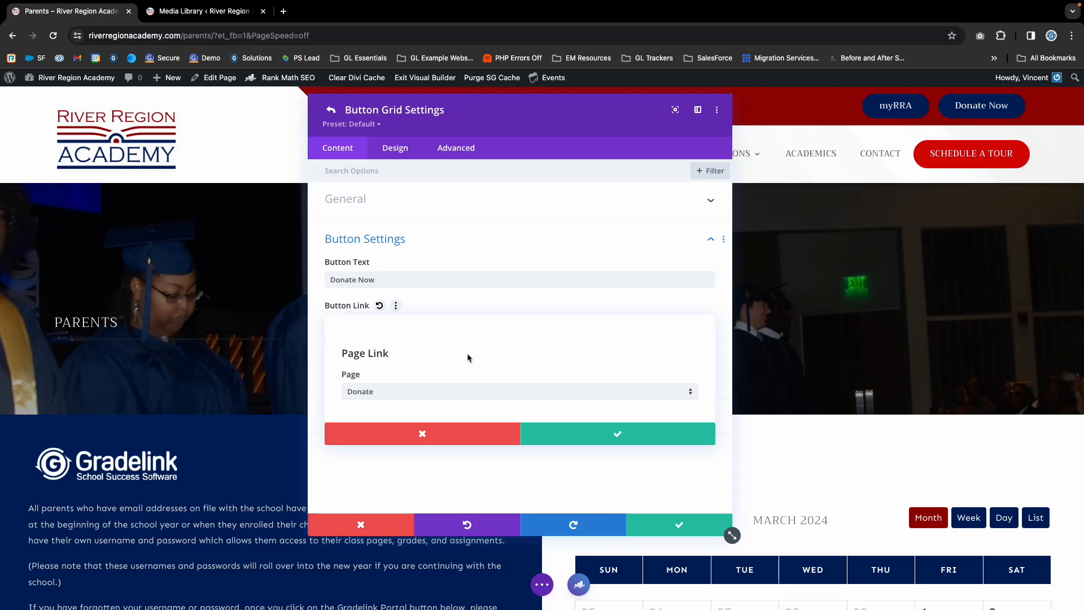
left_click(579, 438)
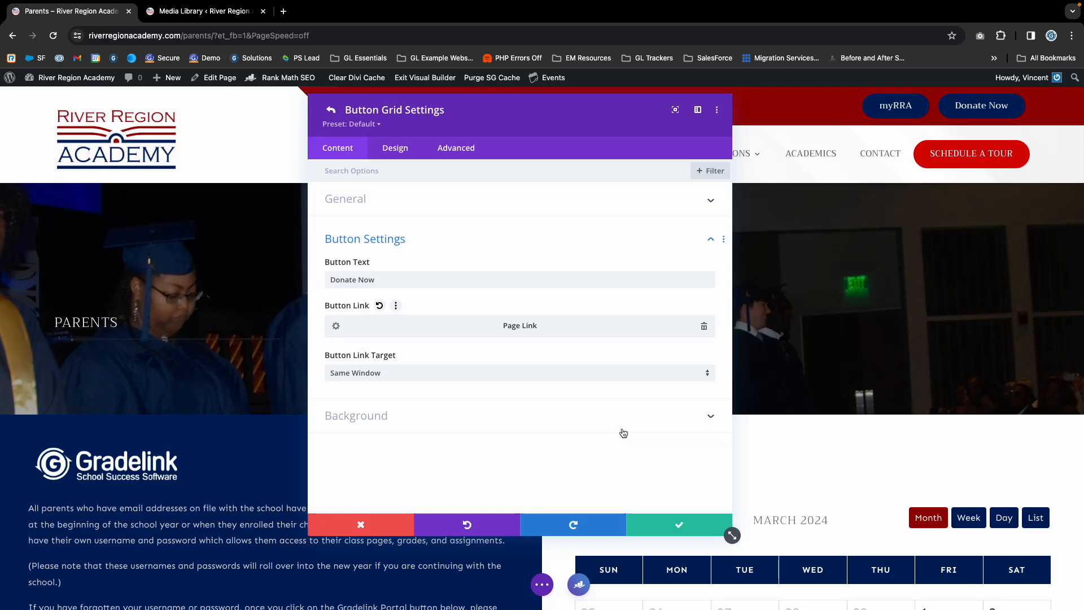
- Change the button's text to "Support Us"
triple_click(359, 280)
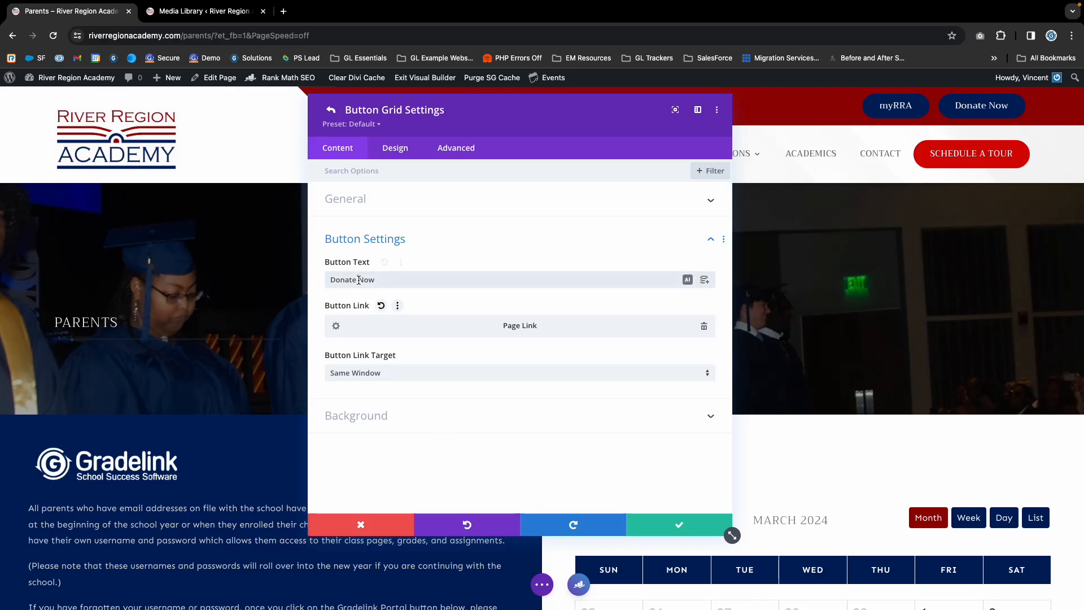
type("Suppor")
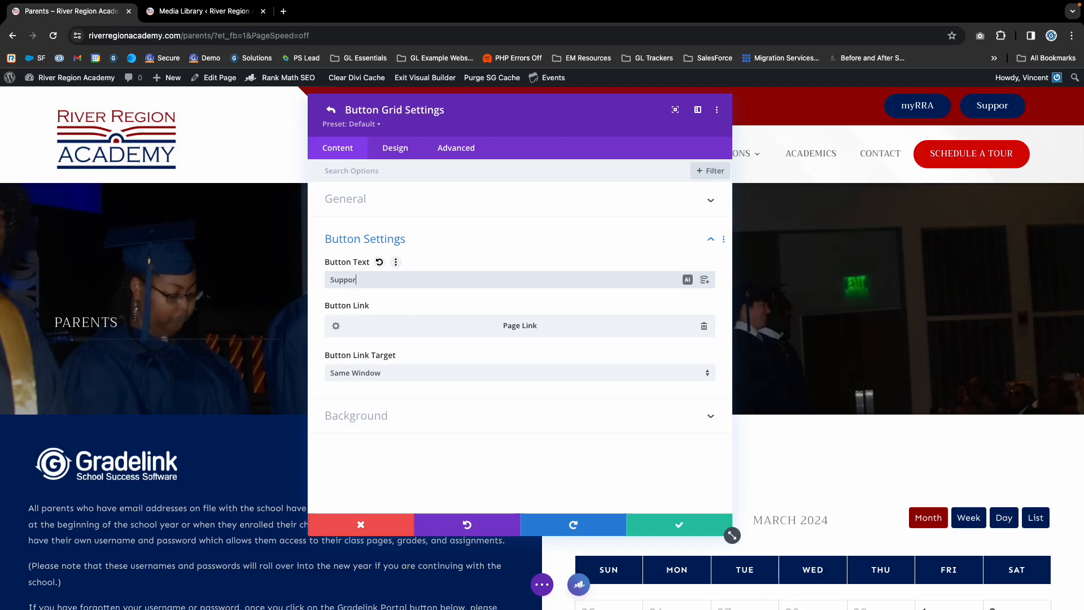
type("t Us")
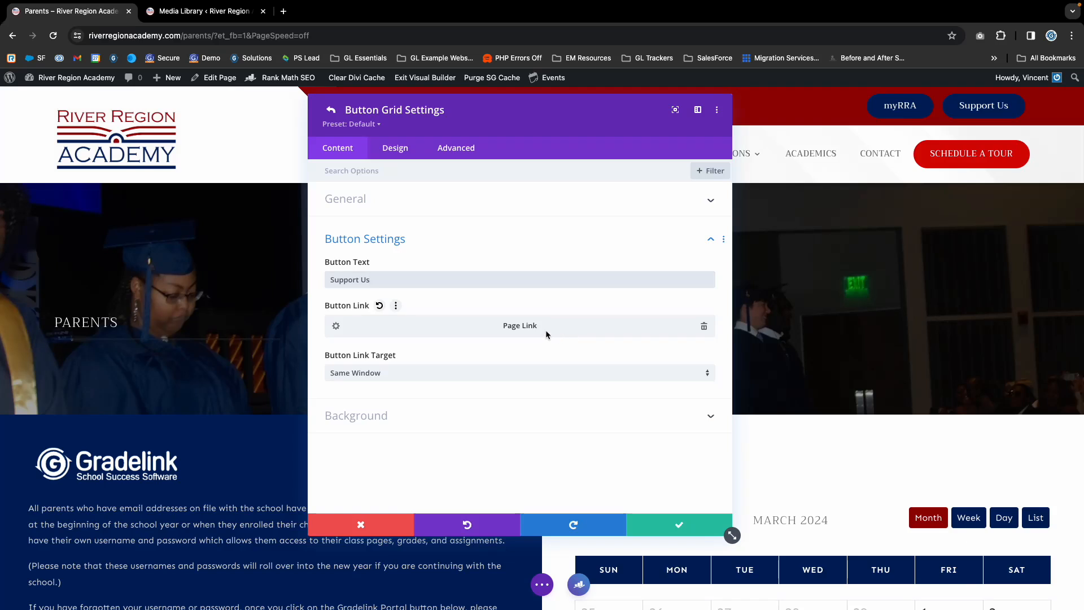
- Review the button's link target options, leaving Same Window selected
left_click(348, 374)
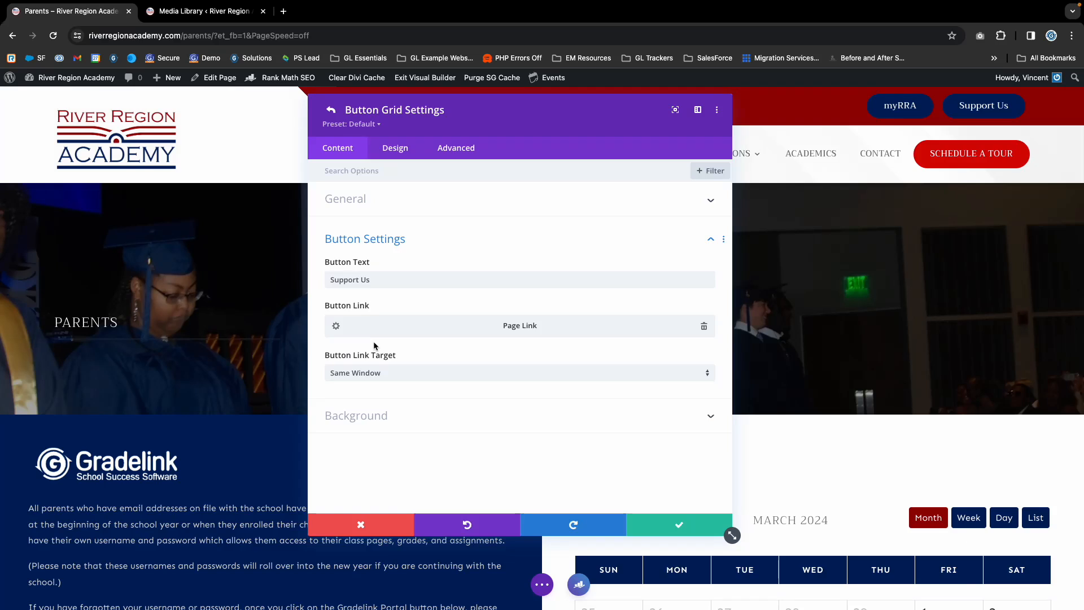
left_click(359, 374)
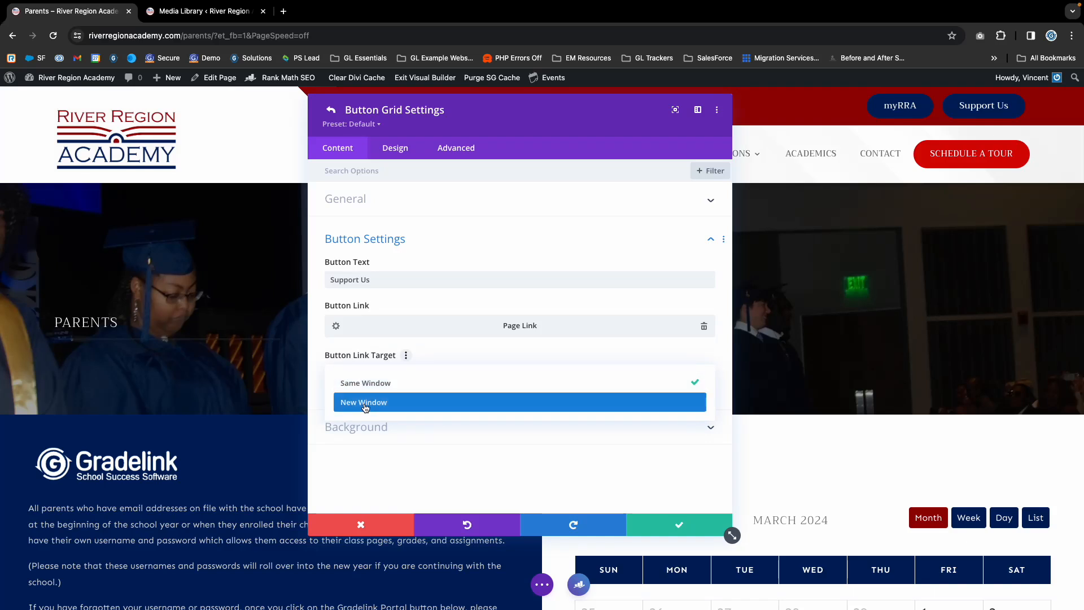
left_click(466, 351)
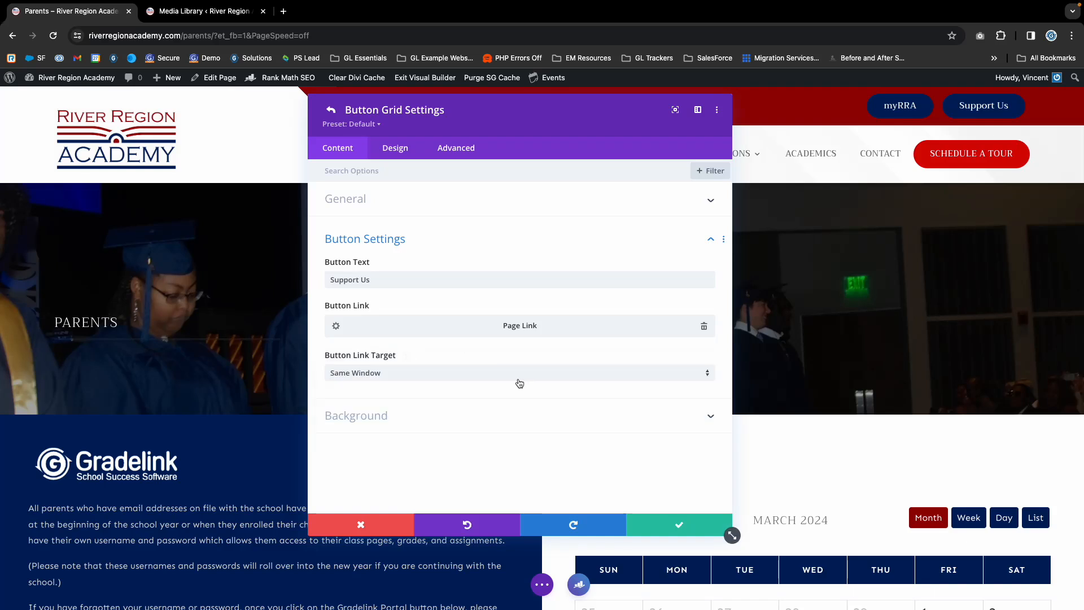
- Save the Support Us button's settings, then save and close the header button grid settings
scroll(691, 544, "down", 1)
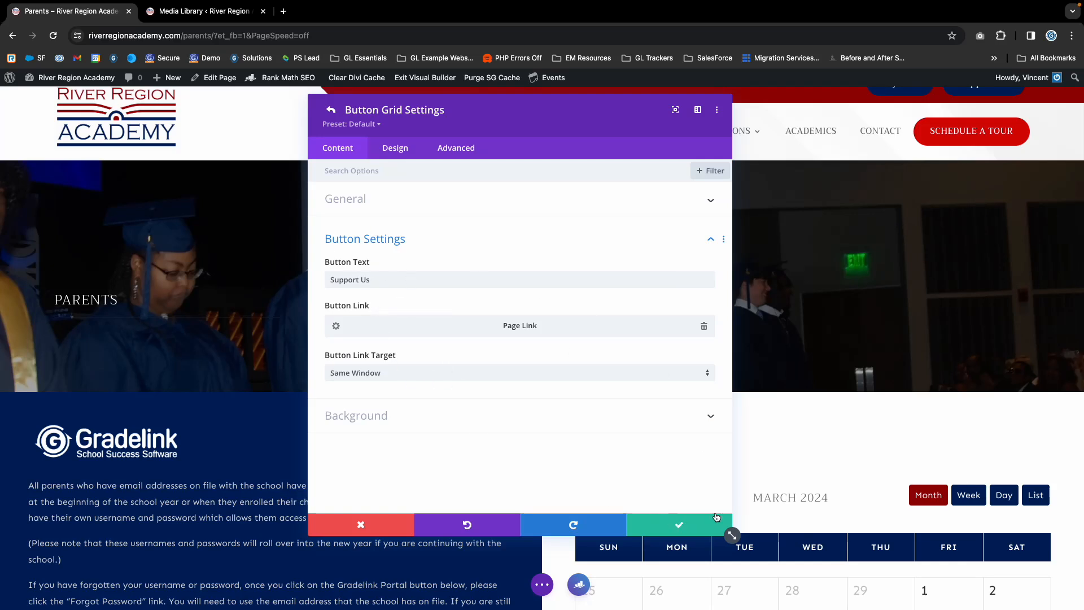
left_click(662, 526)
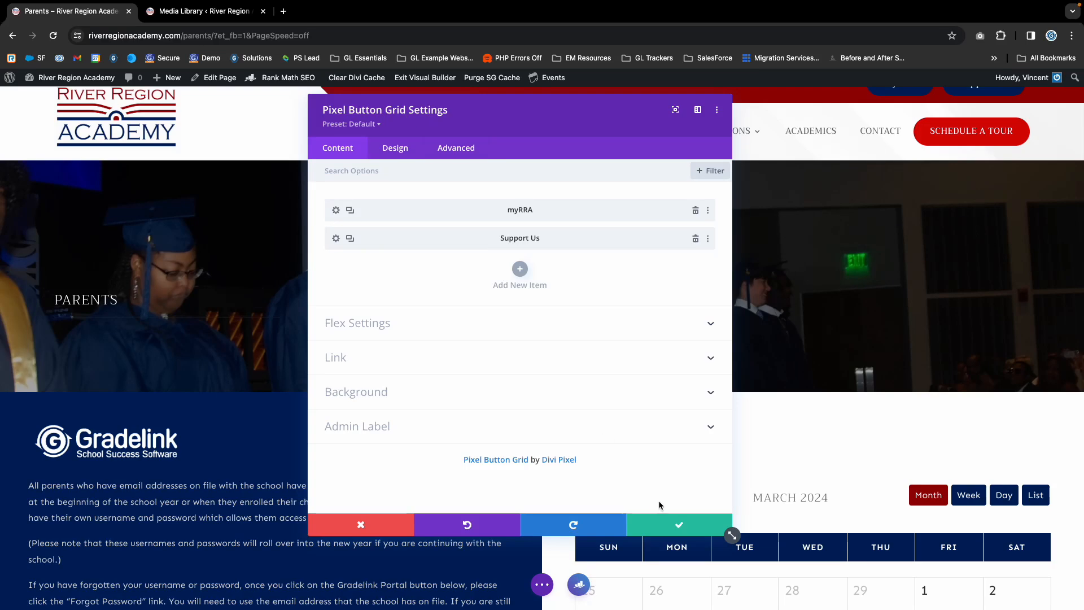
left_click(670, 528)
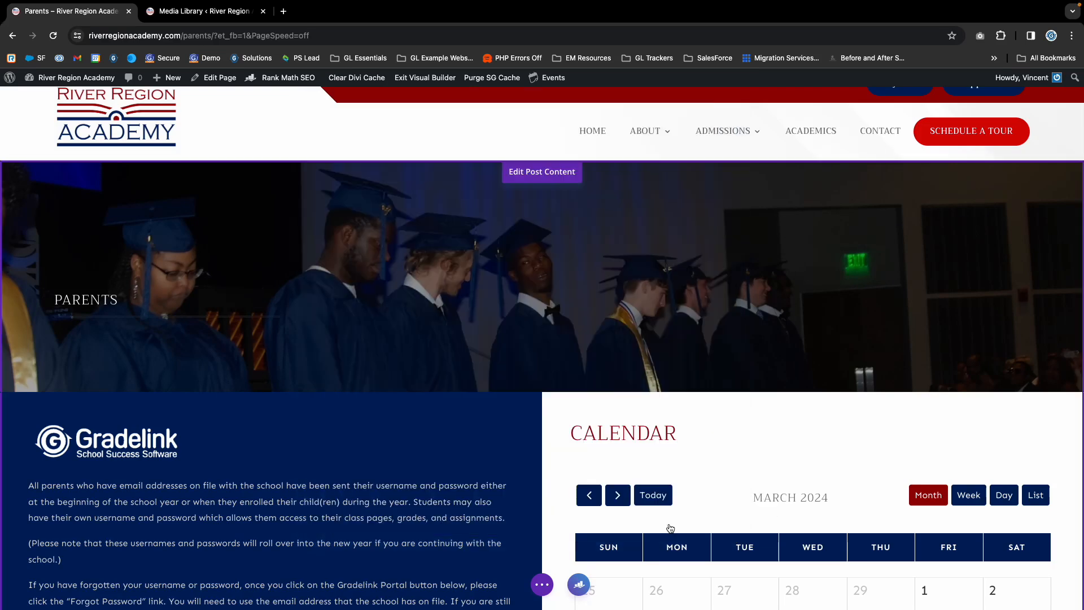
- Open the Documents and Links button grid settings, duplicate the When to Stay Home from School item and delete the copy
scroll(726, 369, "down", 3)
scroll(726, 368, "down", 10)
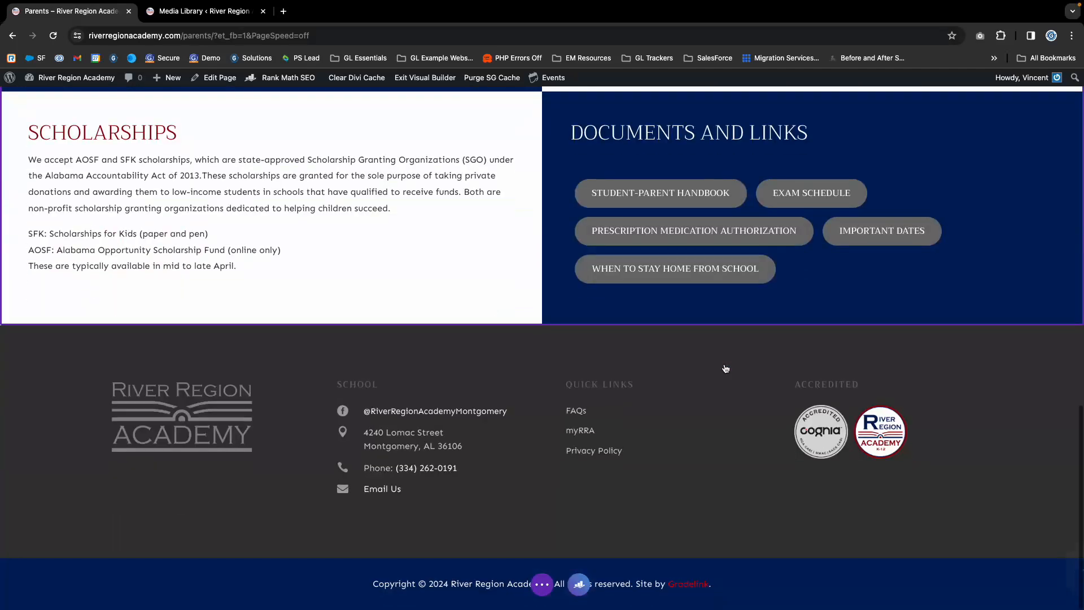
scroll(690, 370, "up", 1)
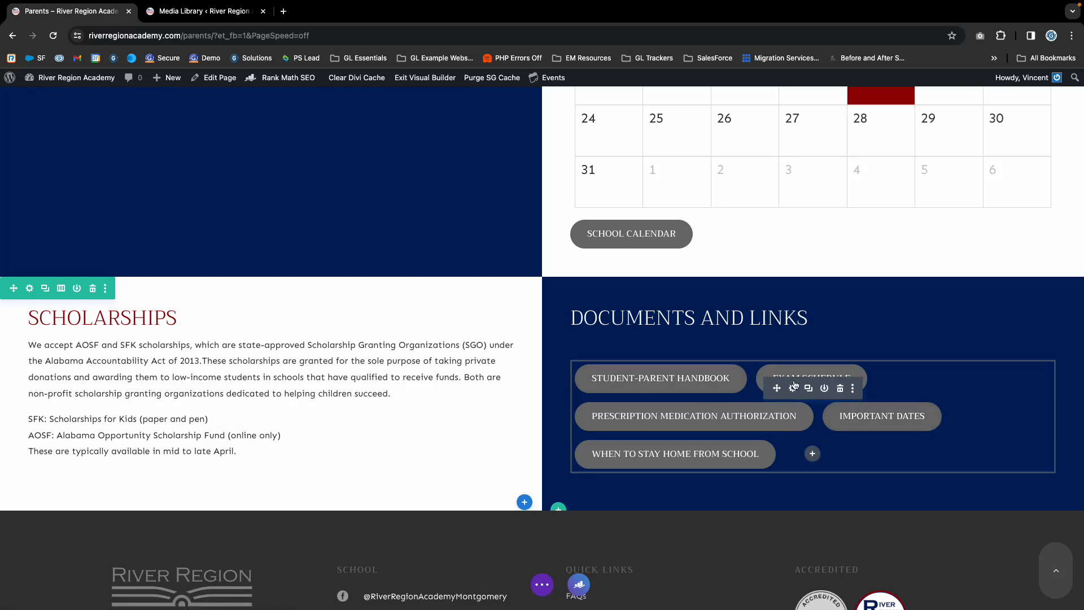
scroll(794, 386, "up", 1)
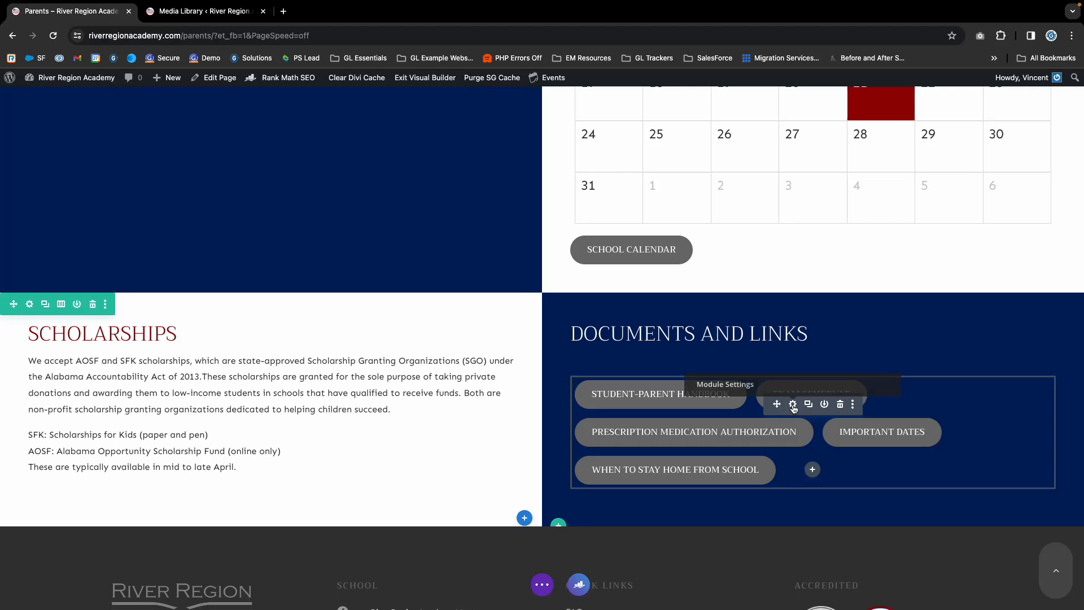
left_click(793, 405)
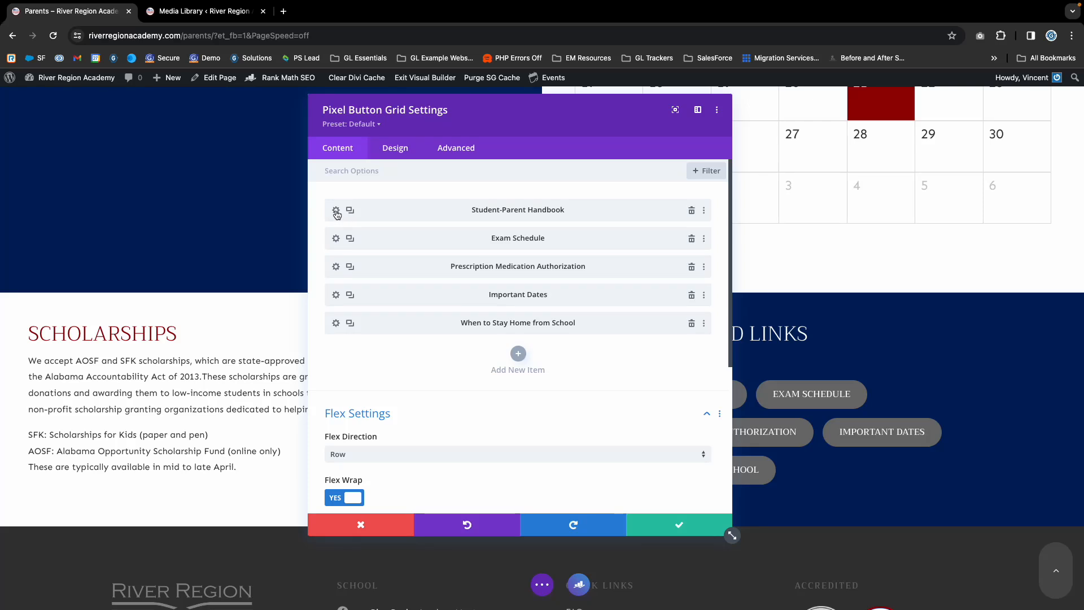
left_click(349, 323)
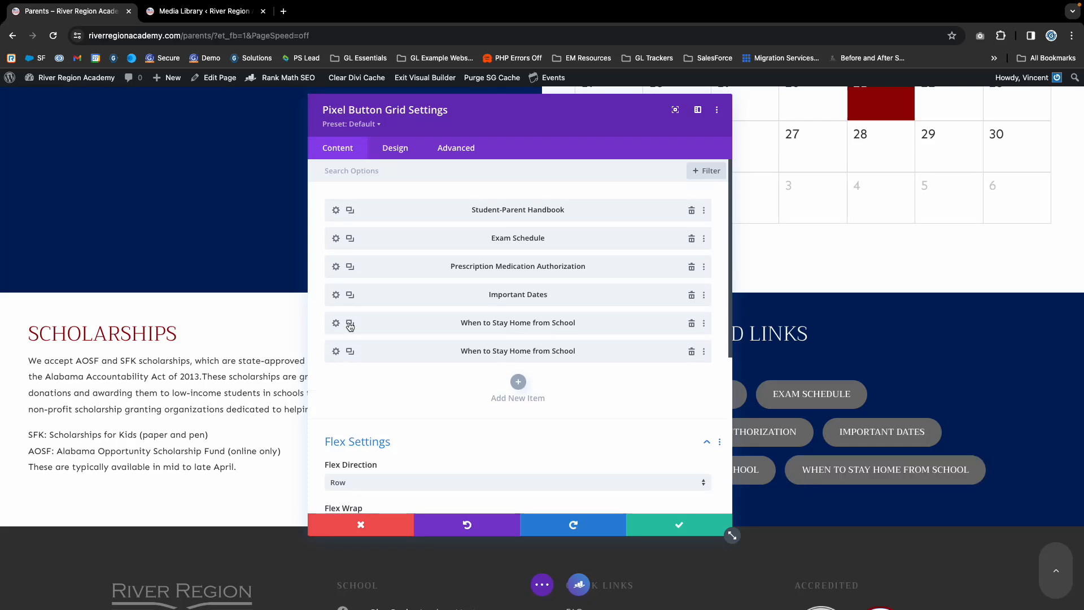
left_click(692, 353)
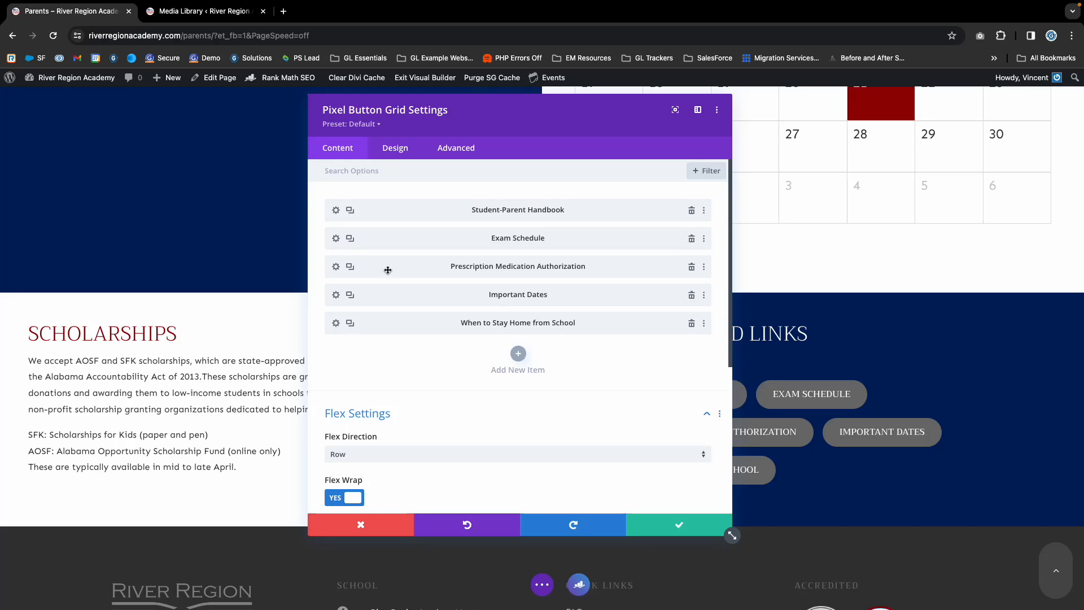
- Open the Student-Parent Handbook button's settings and examine its admin label, button text and file link
left_click(336, 212)
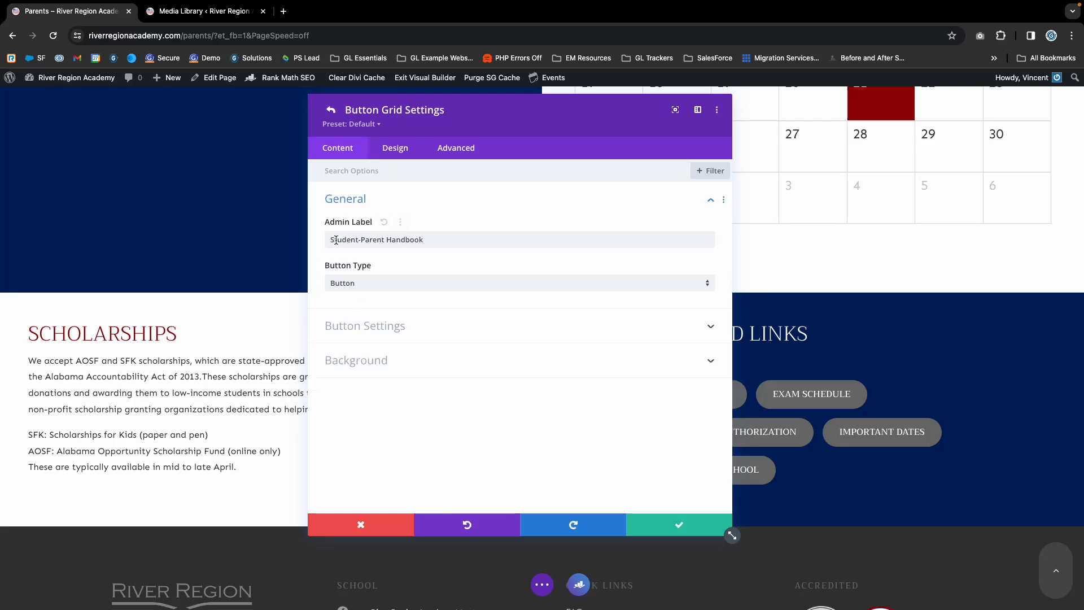
left_click_drag(337, 240, 542, 245)
left_click(353, 325)
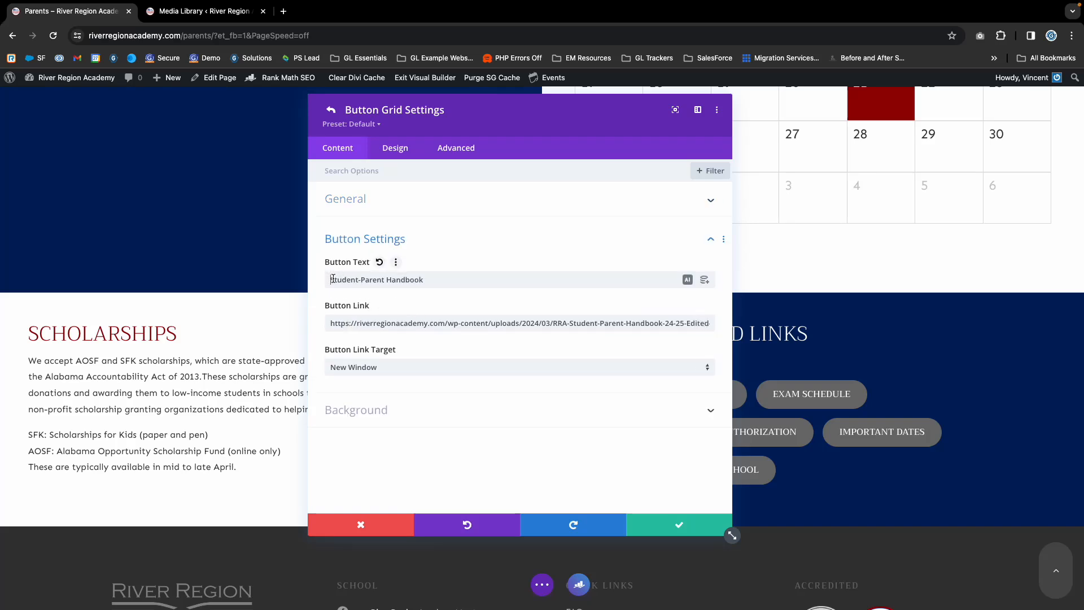
left_click_drag(331, 279, 450, 279)
triple_click(369, 323)
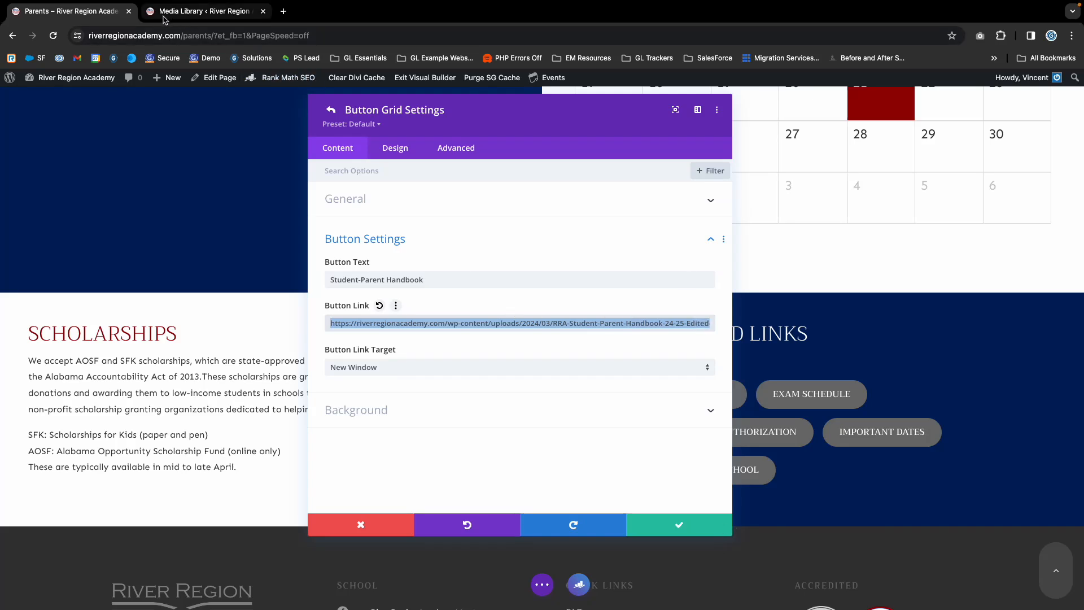
- Open the site's WordPress dashboard in a new browser tab, go to its Media Library and close the older Media Library tab
mouse_move(78, 83)
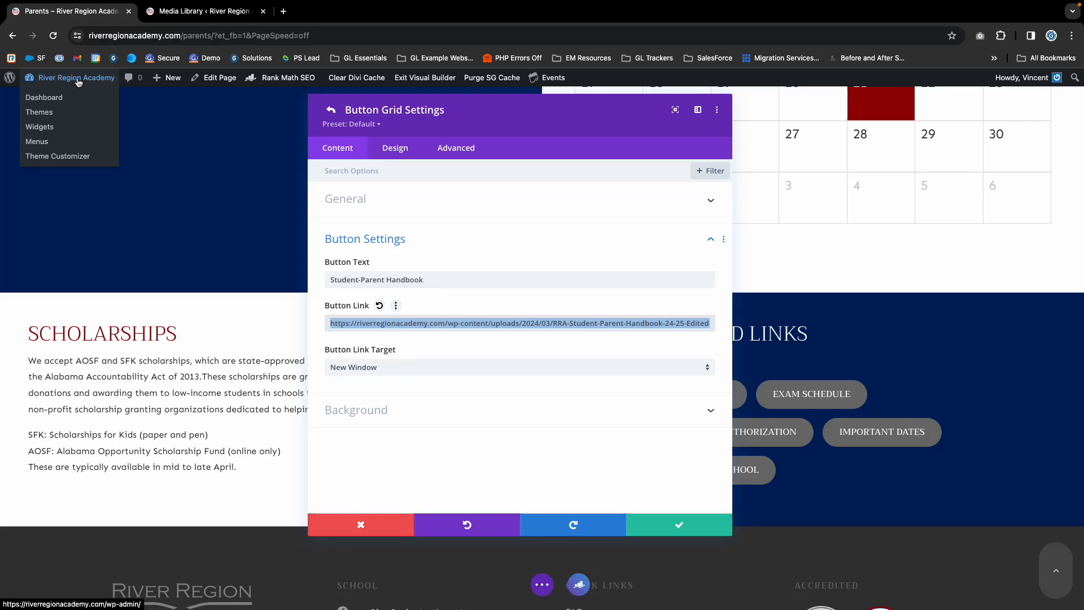
left_click(181, 10)
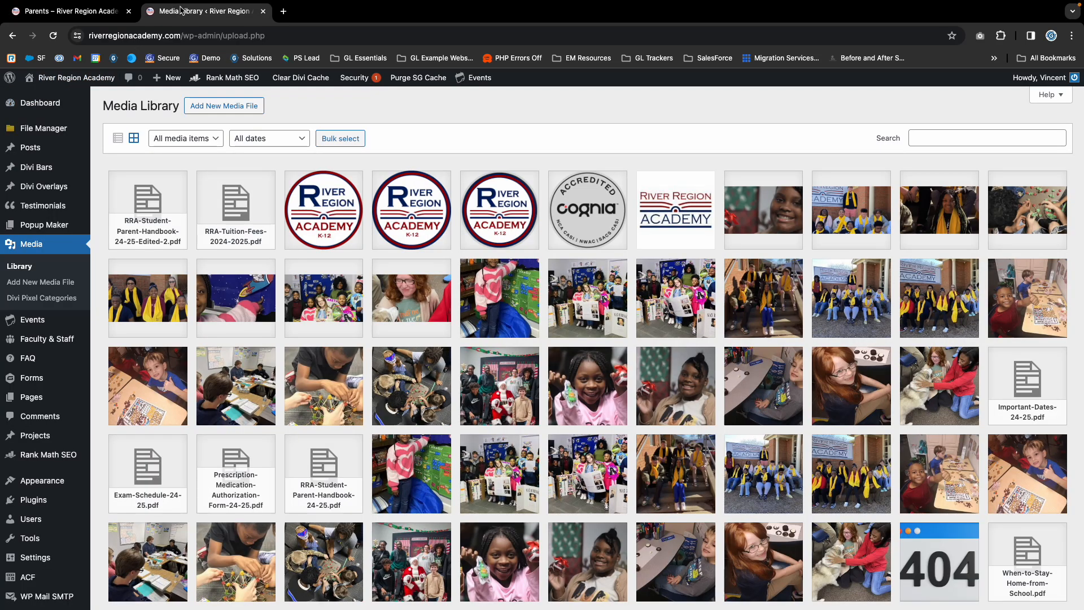
left_click(85, 14)
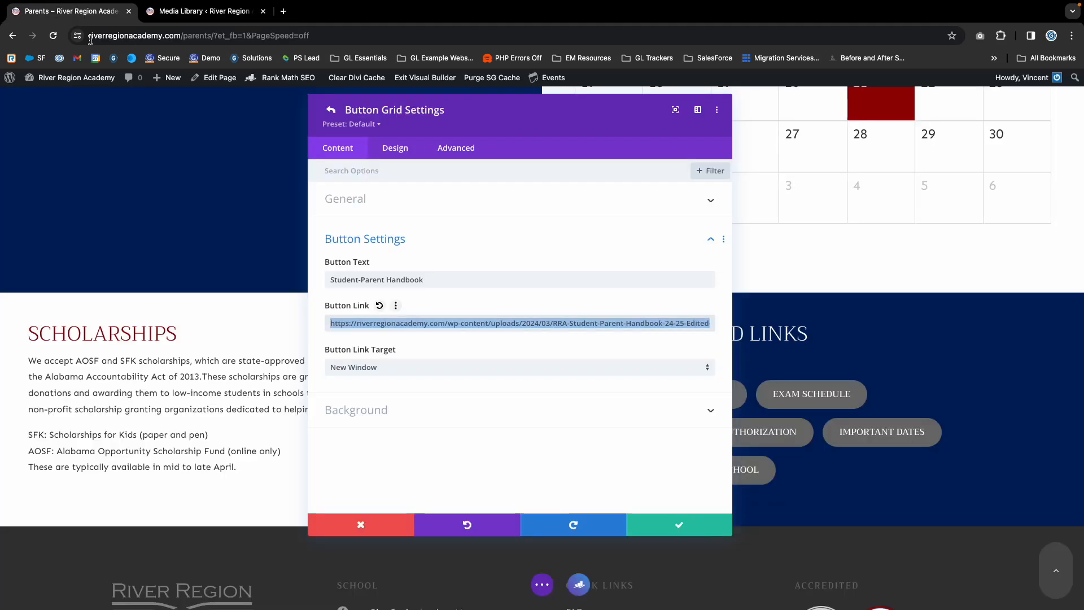
right_click(57, 80)
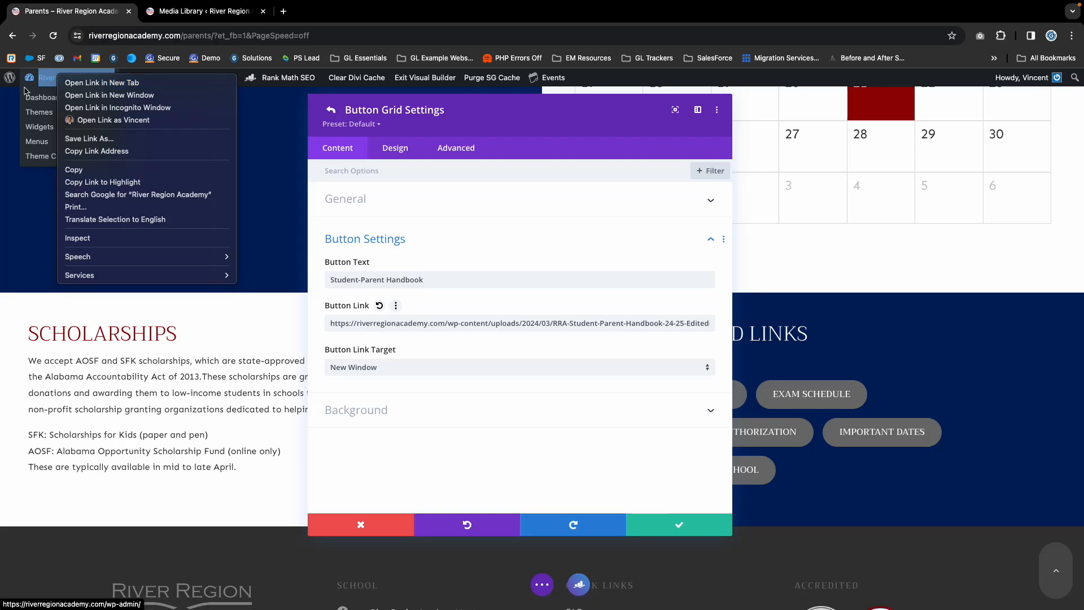
left_click(44, 82)
right_click(50, 81)
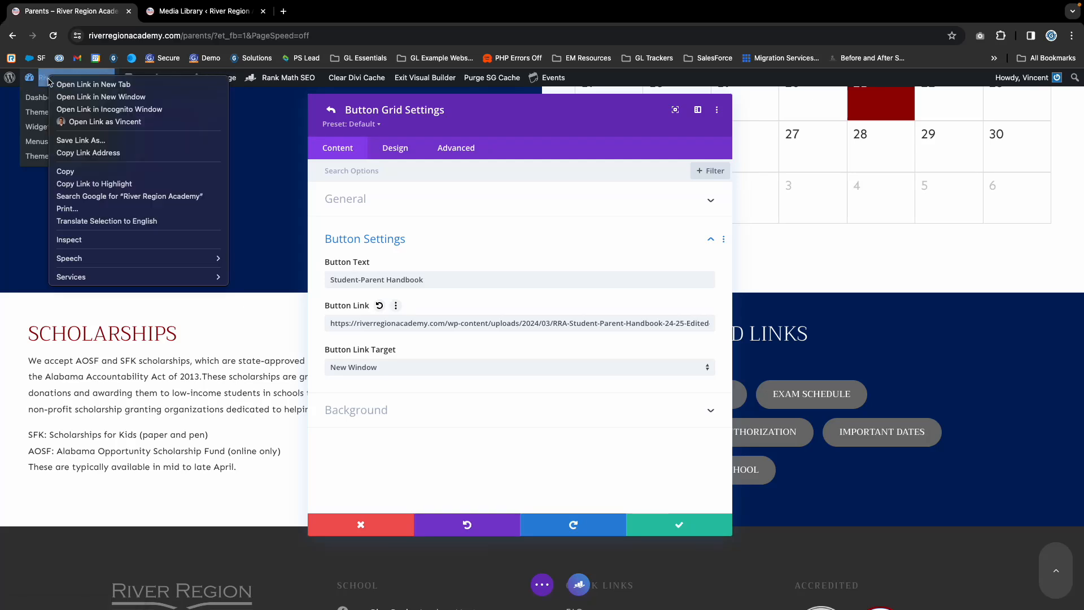
left_click(77, 85)
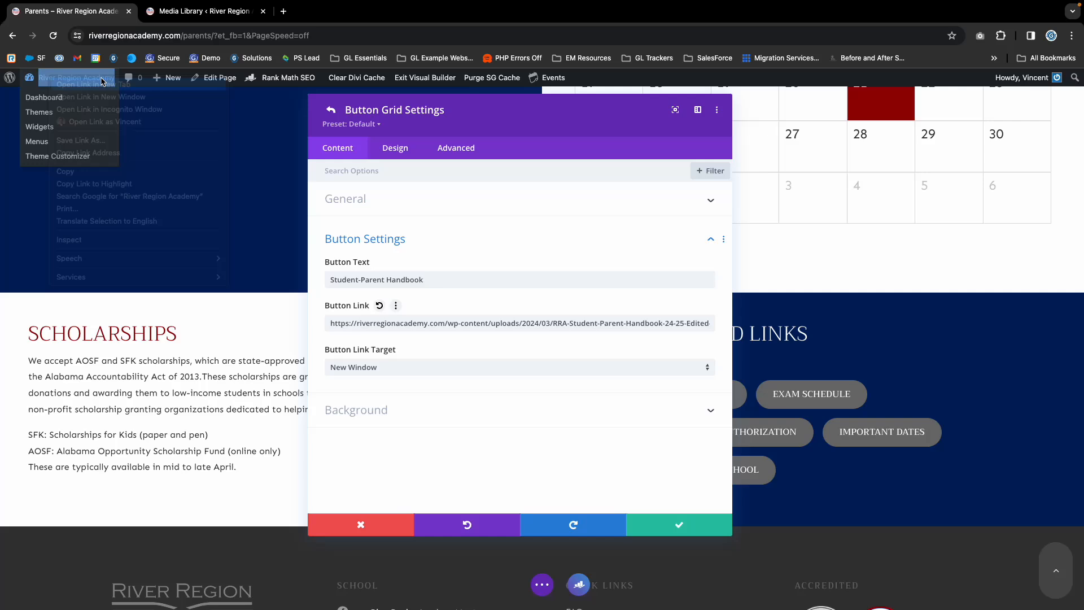
left_click(182, 11)
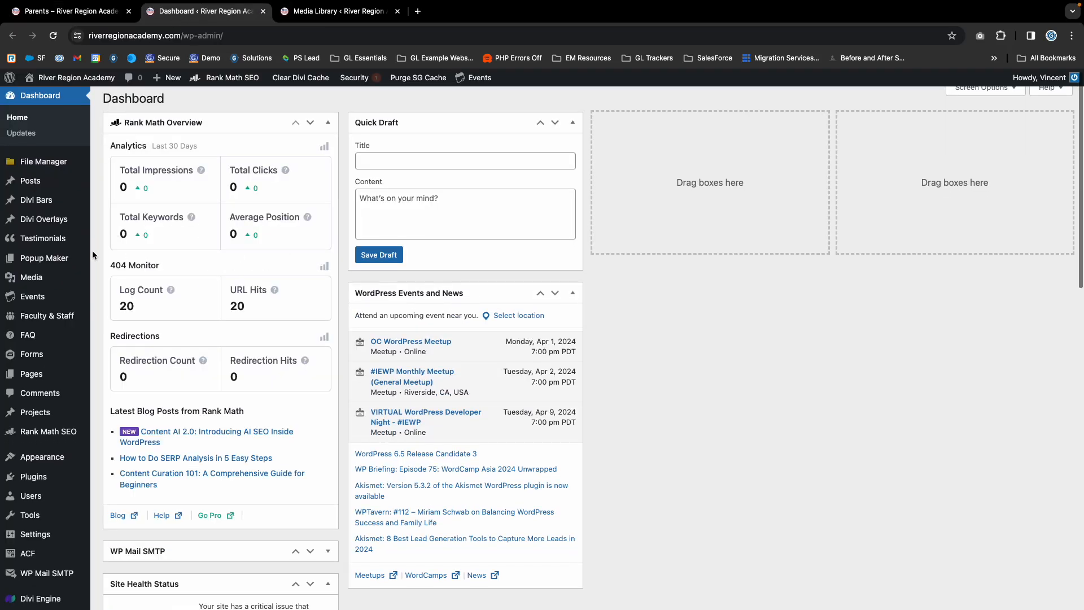
left_click(40, 279)
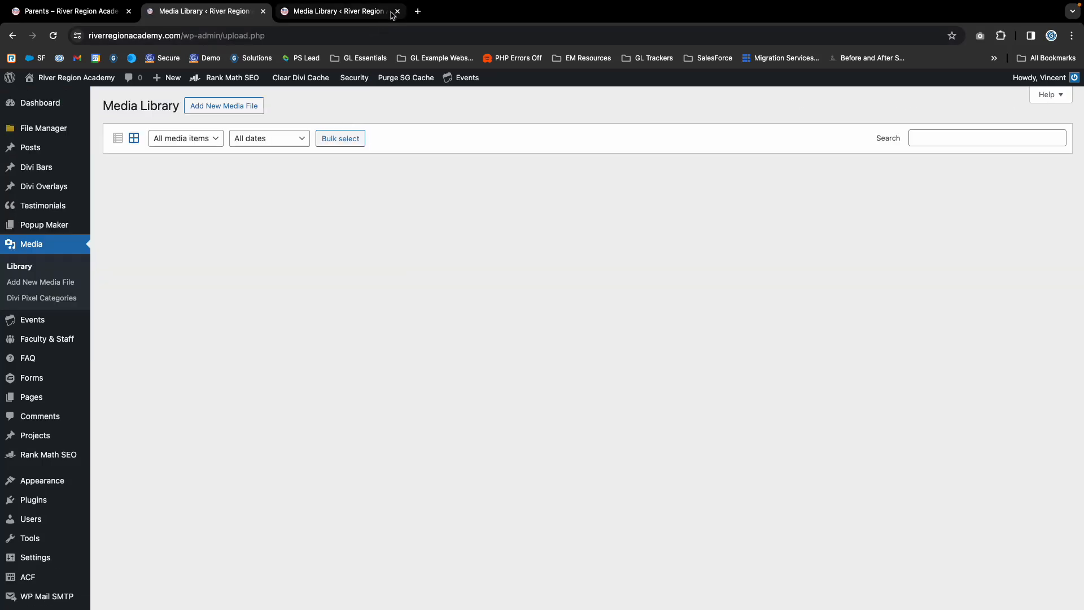
left_click(396, 11)
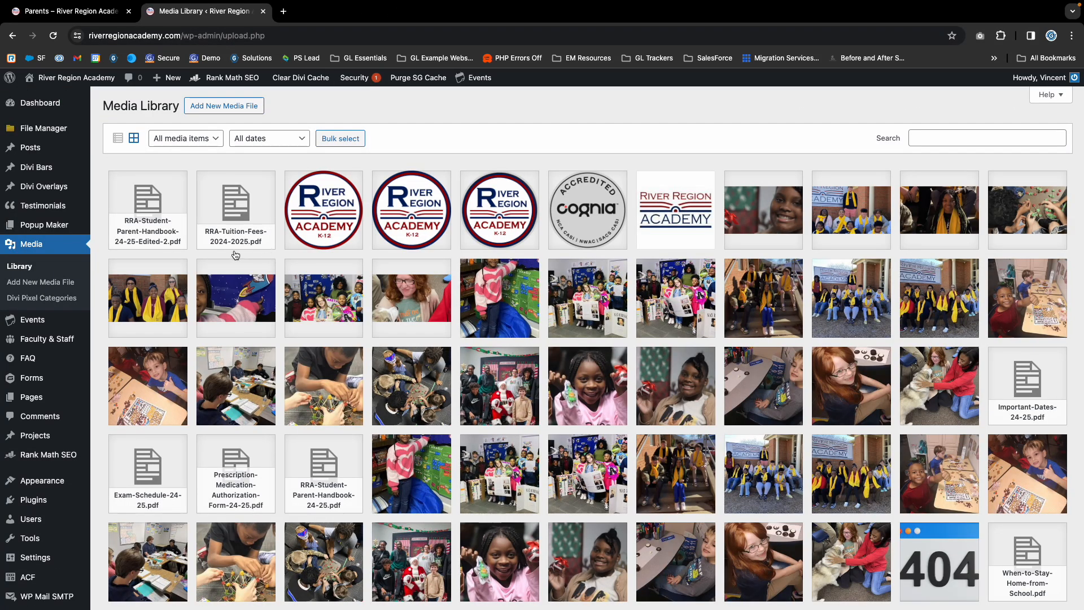
left_click(215, 112)
left_click(575, 191)
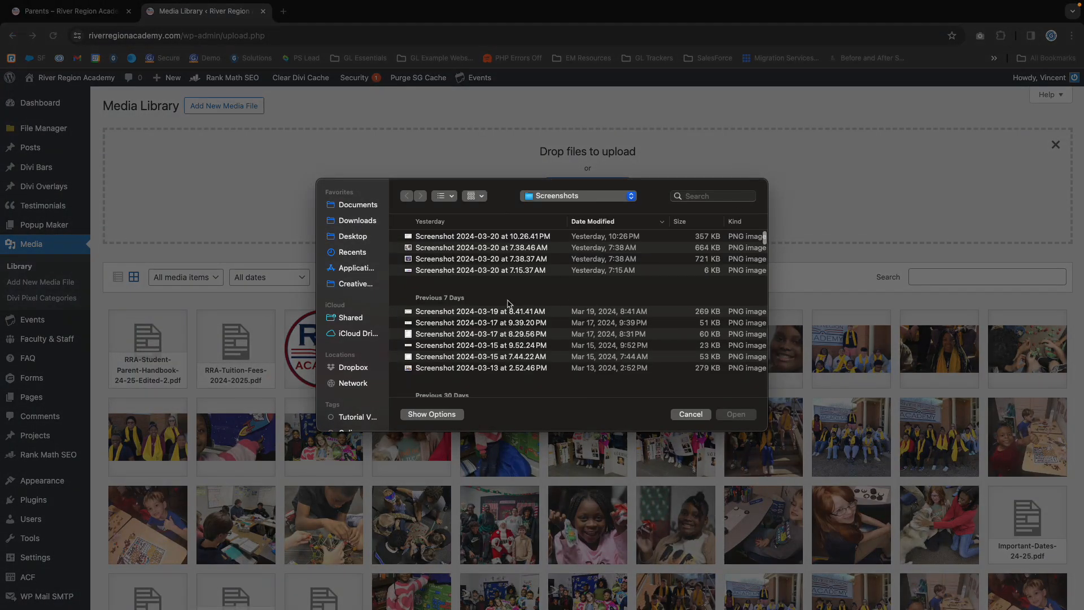
left_click(368, 221)
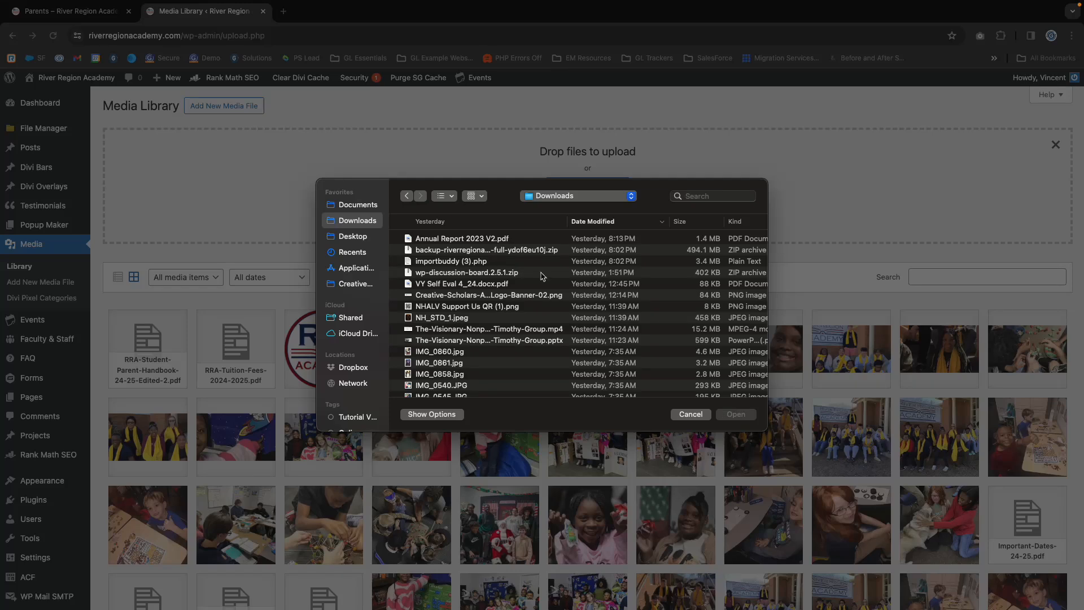
left_click(491, 238)
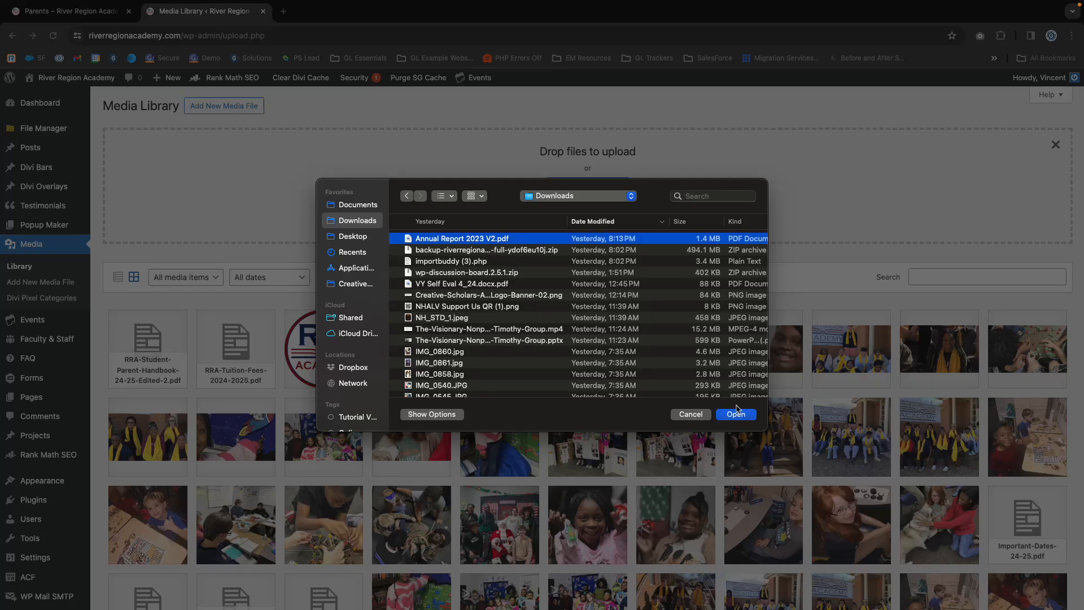
left_click(699, 415)
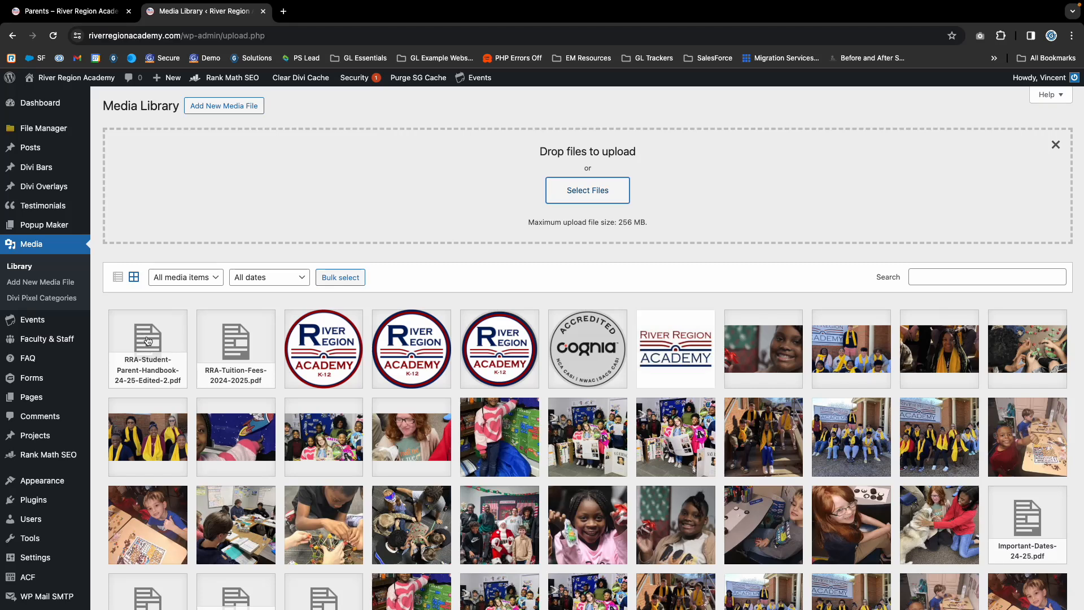
- Copy the file URL of RRA-Student-Parent-Handbook-24-25-Edited-2.pdf from its attachment details, then close the details
left_click(148, 337)
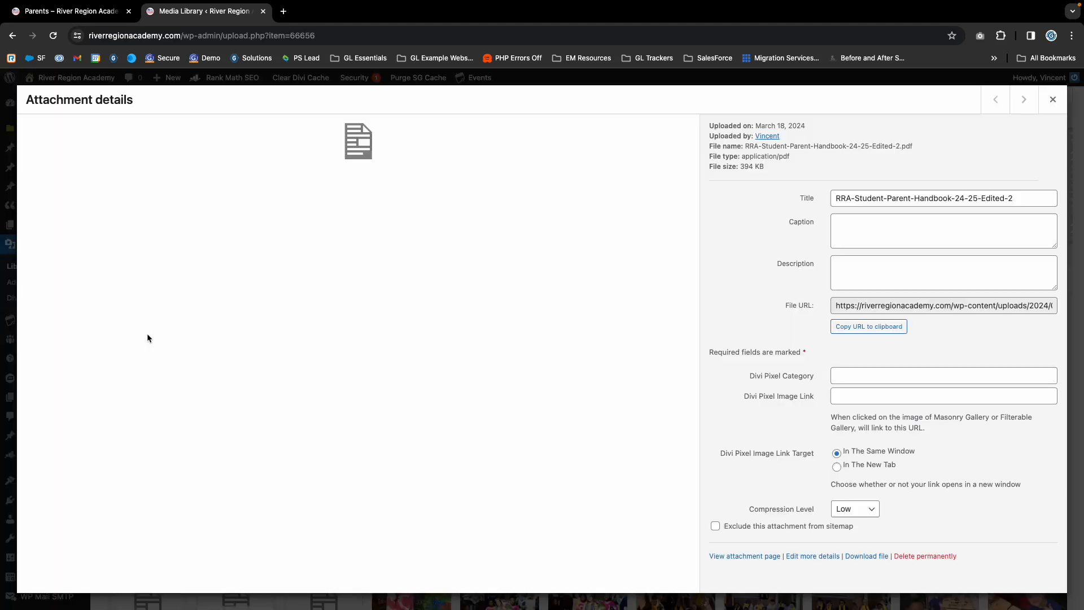
left_click(856, 308)
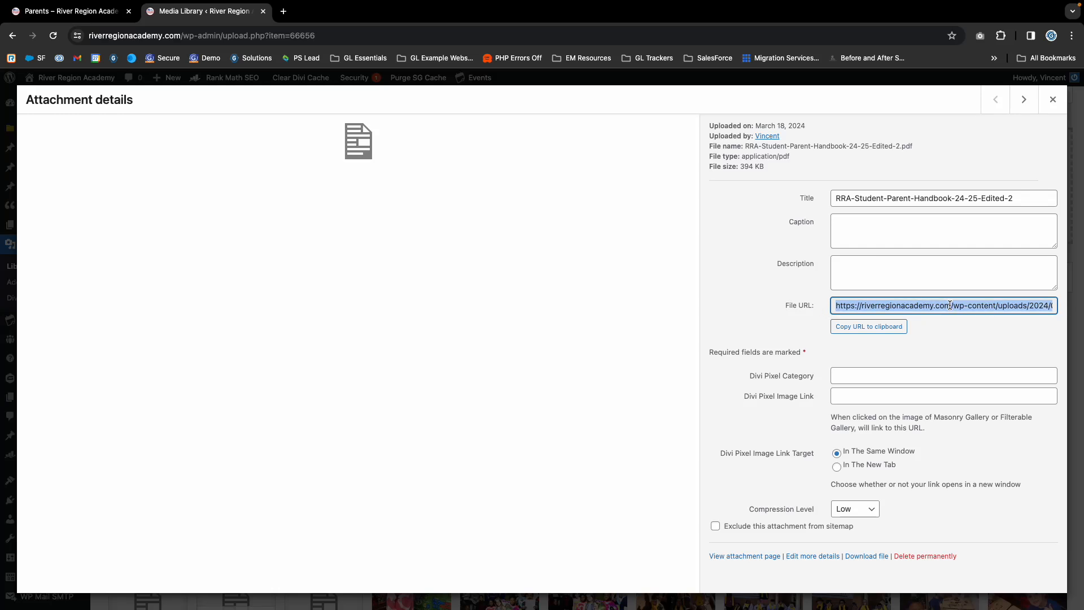
left_click(861, 329)
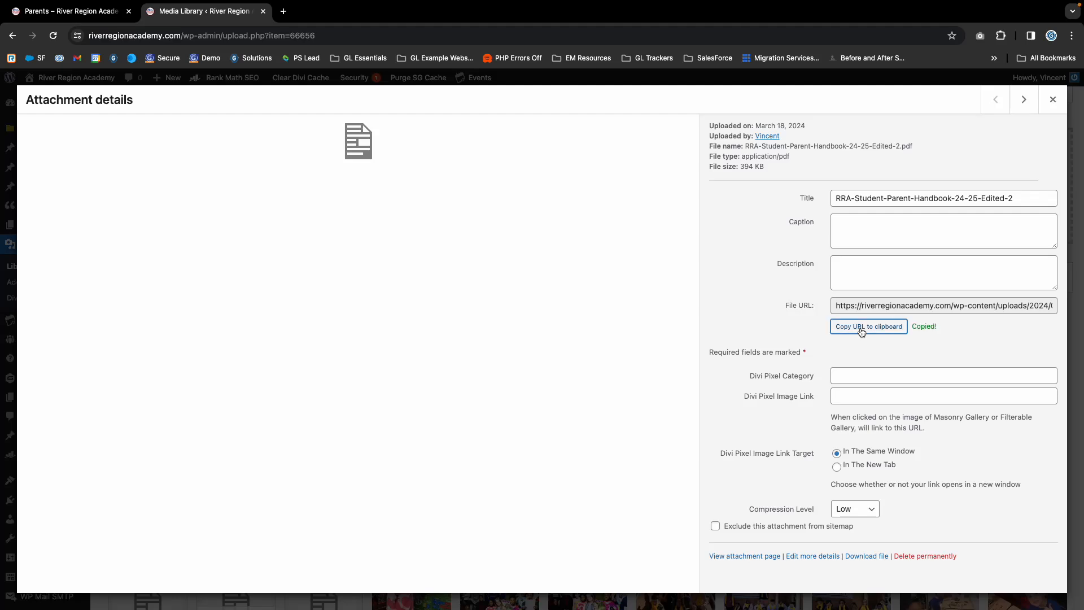
left_click(1054, 100)
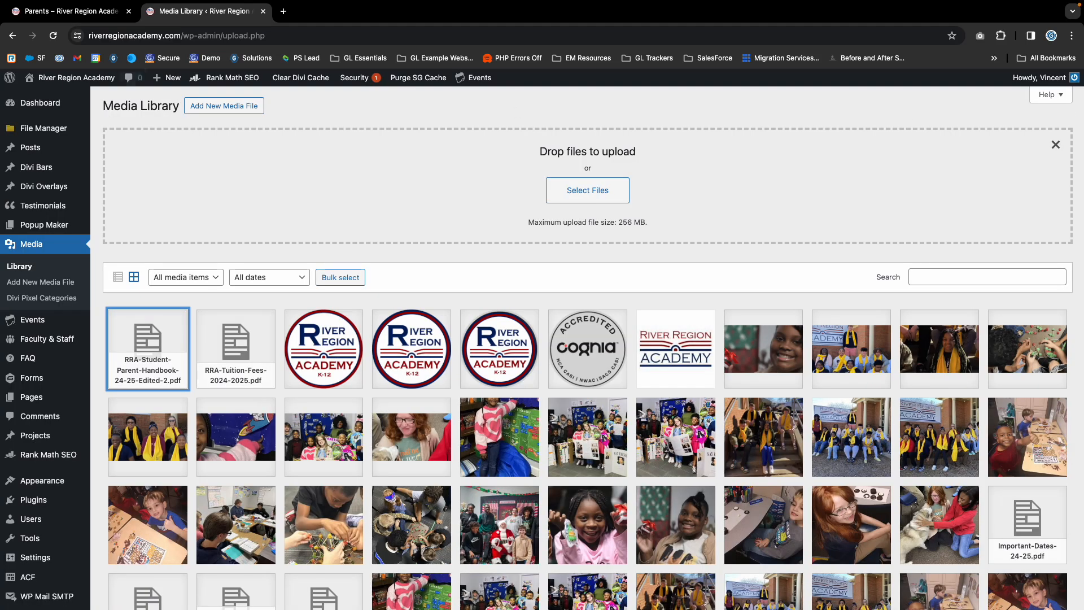
- Replace the Student-Parent Handbook button's link on the Parents page with the copied file URL, then save the button and button grid settings
left_click(89, 16)
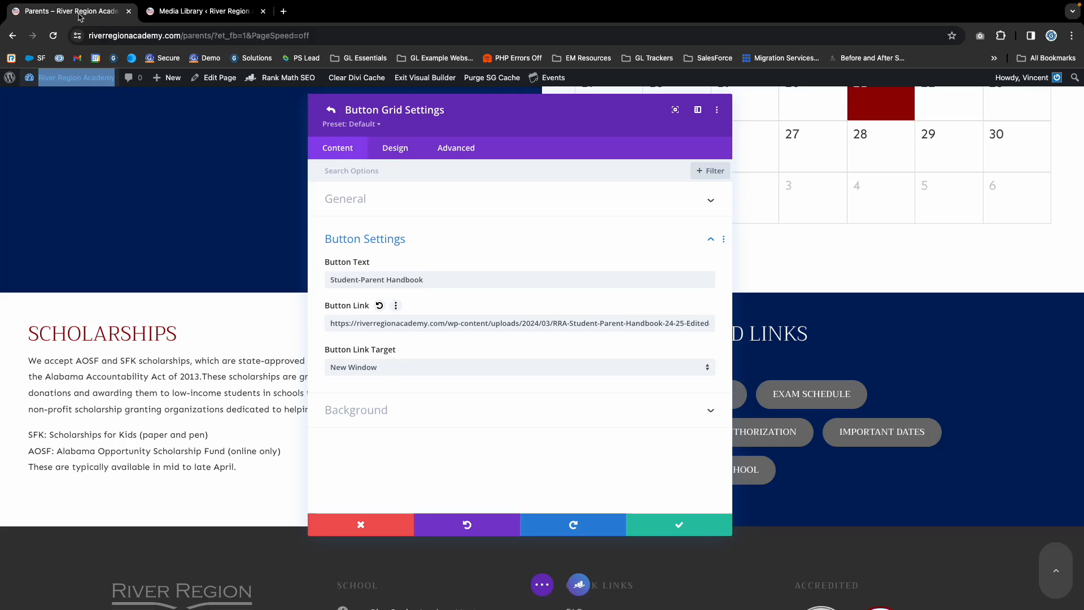
triple_click(362, 325)
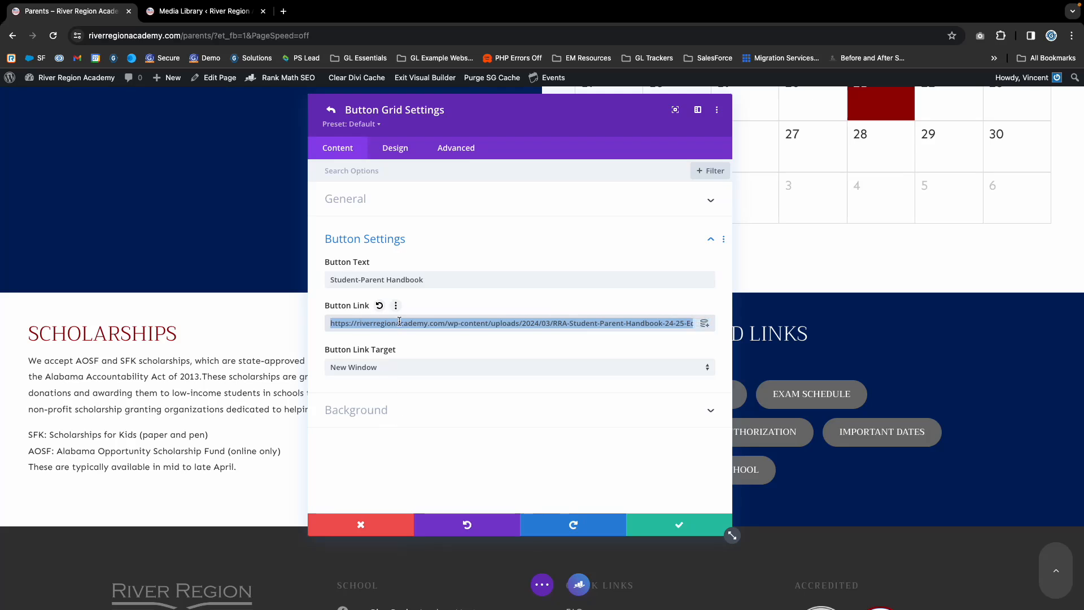
key("BackSpace")
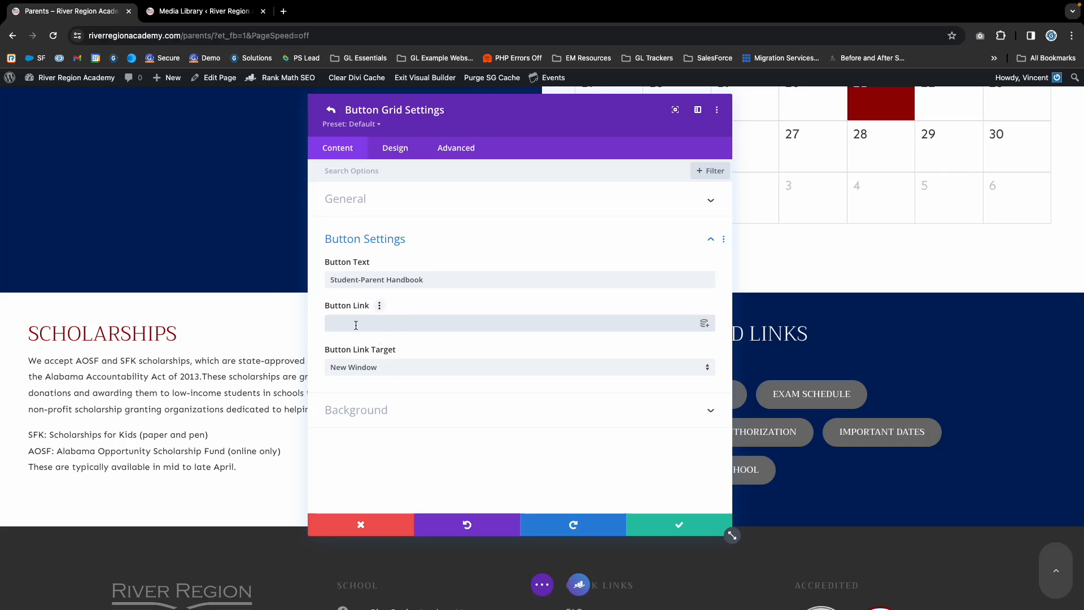
key("super+v")
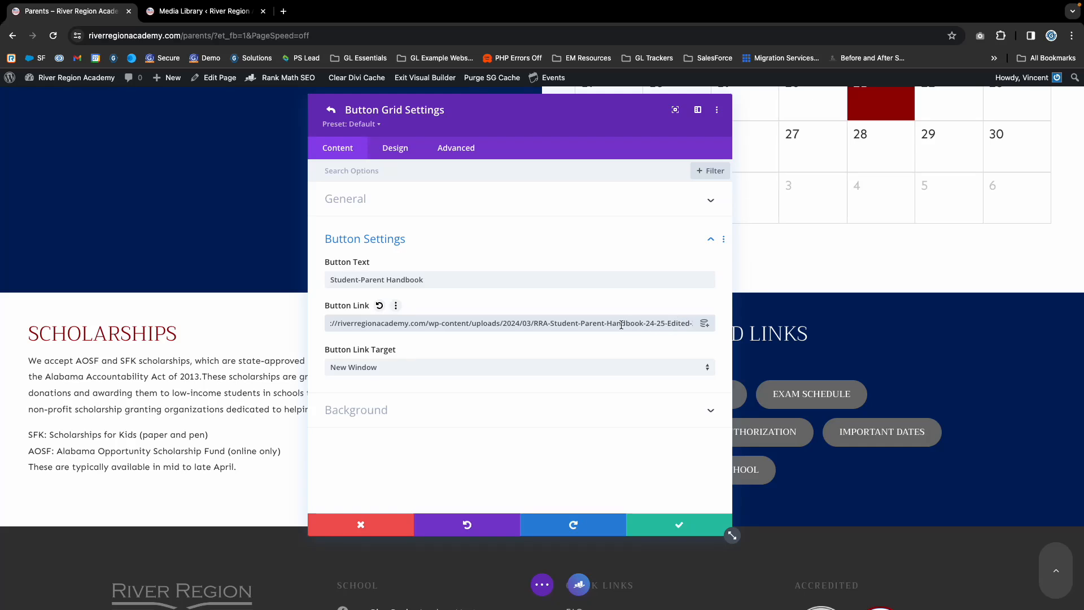
left_click(370, 368)
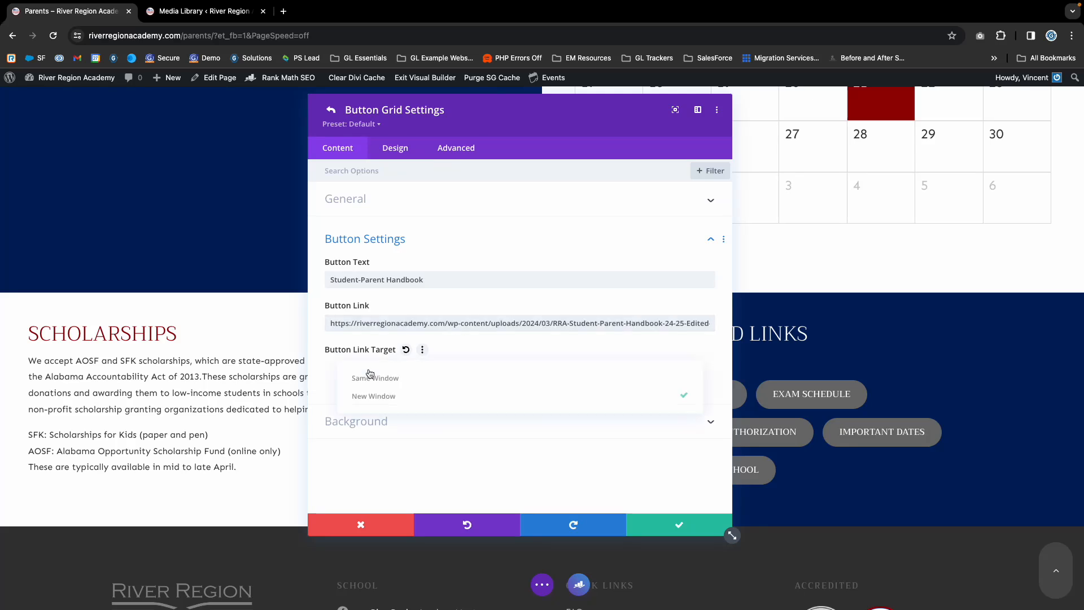
left_click(609, 441)
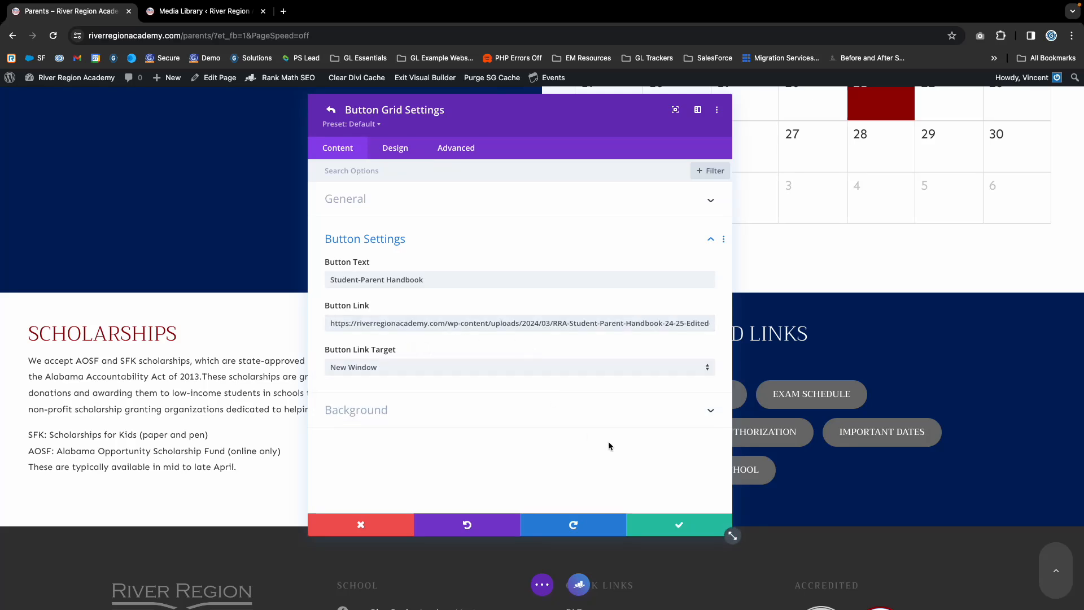
left_click(678, 529)
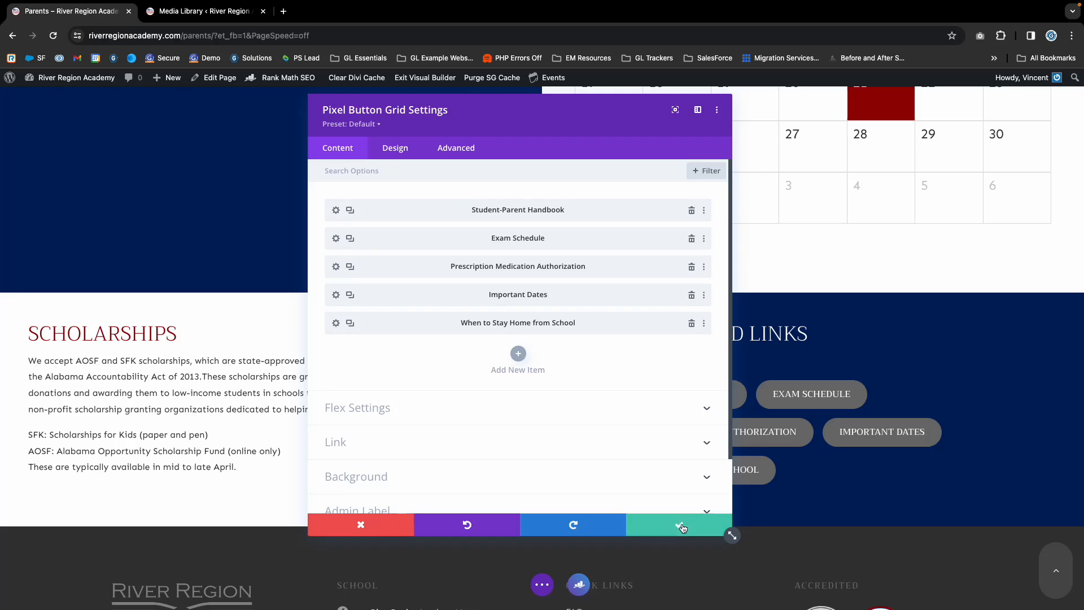
left_click(682, 527)
- Save the Parents page and exit the Visual Builder
left_click(542, 584)
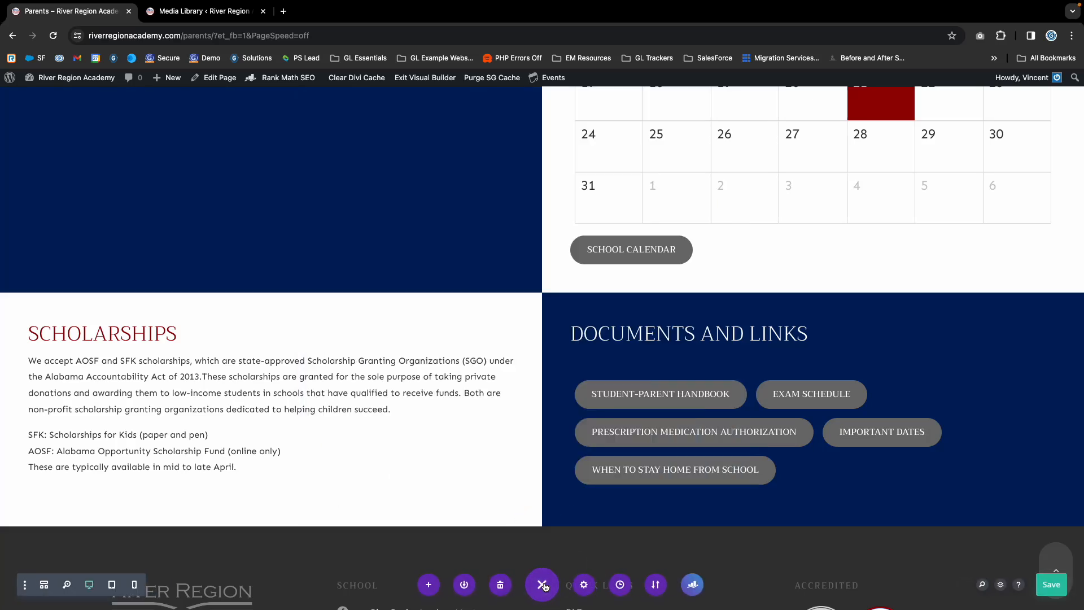
left_click(542, 585)
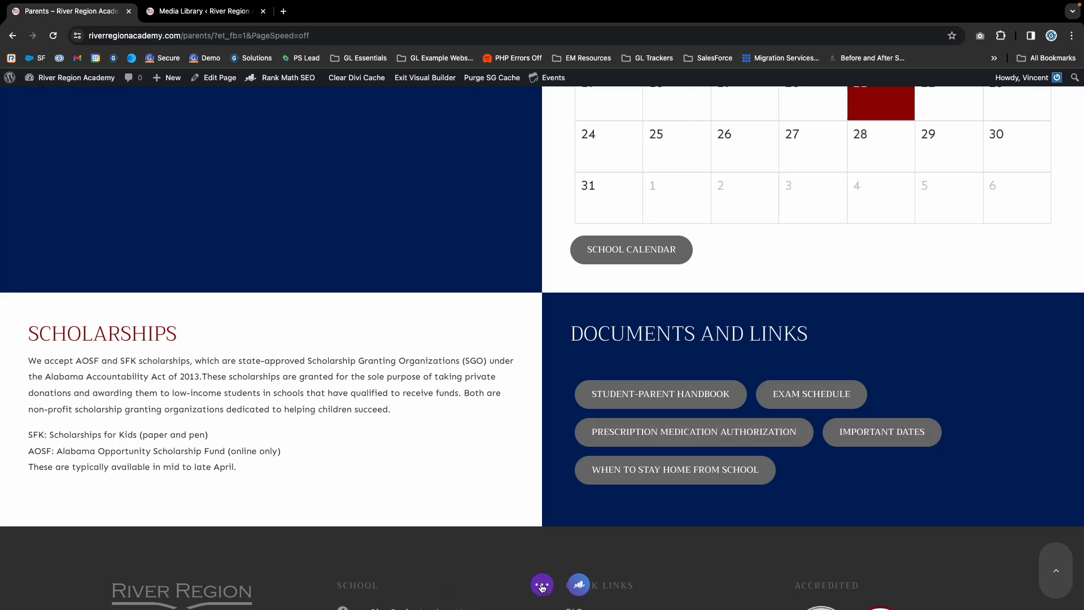
left_click(542, 587)
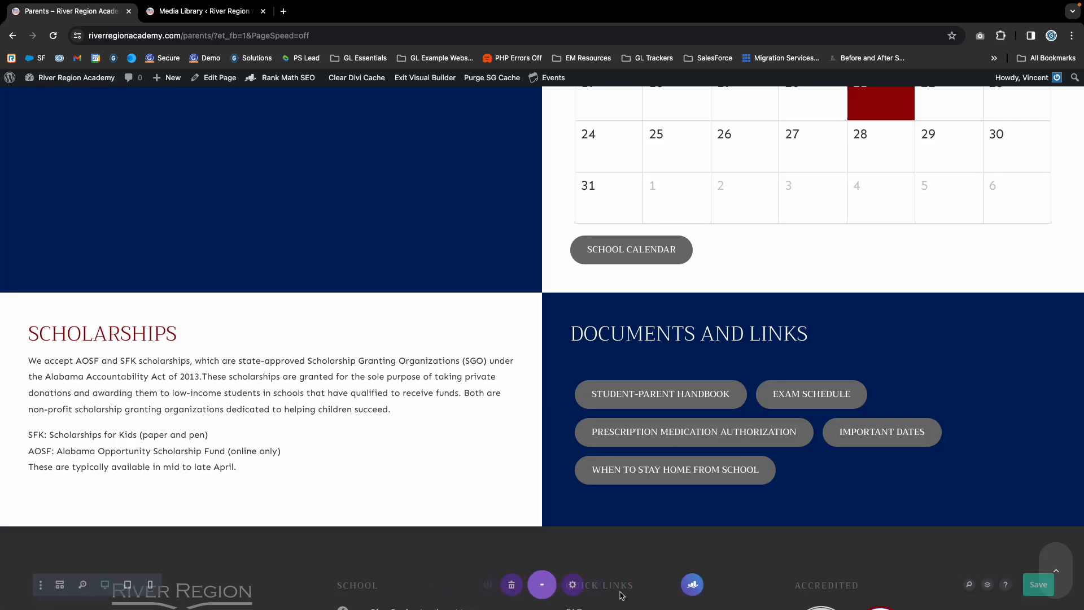
left_click(1063, 588)
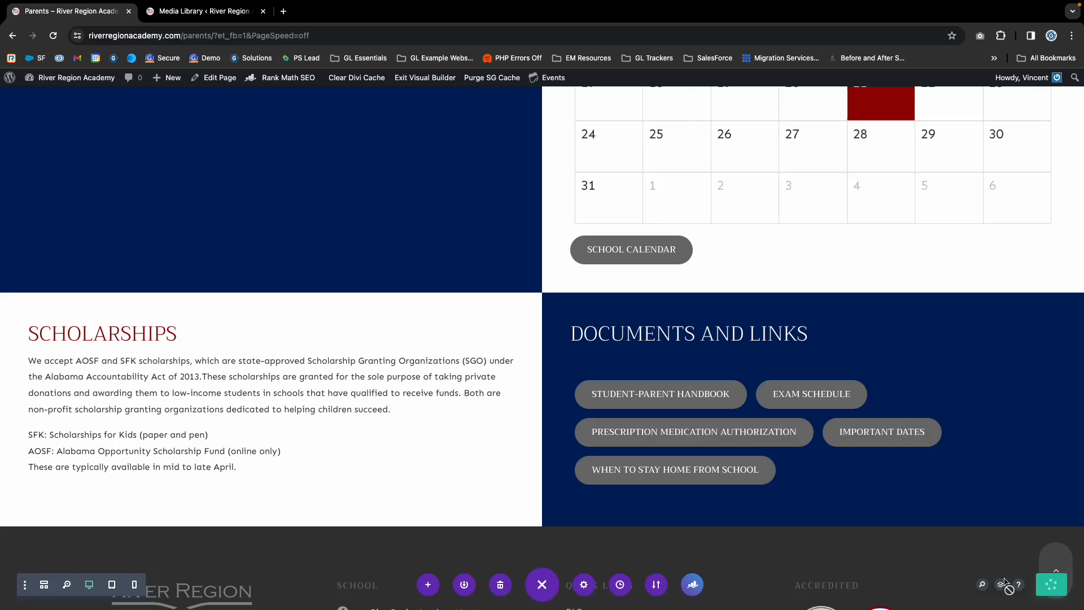
scroll(415, 325, "up", 1)
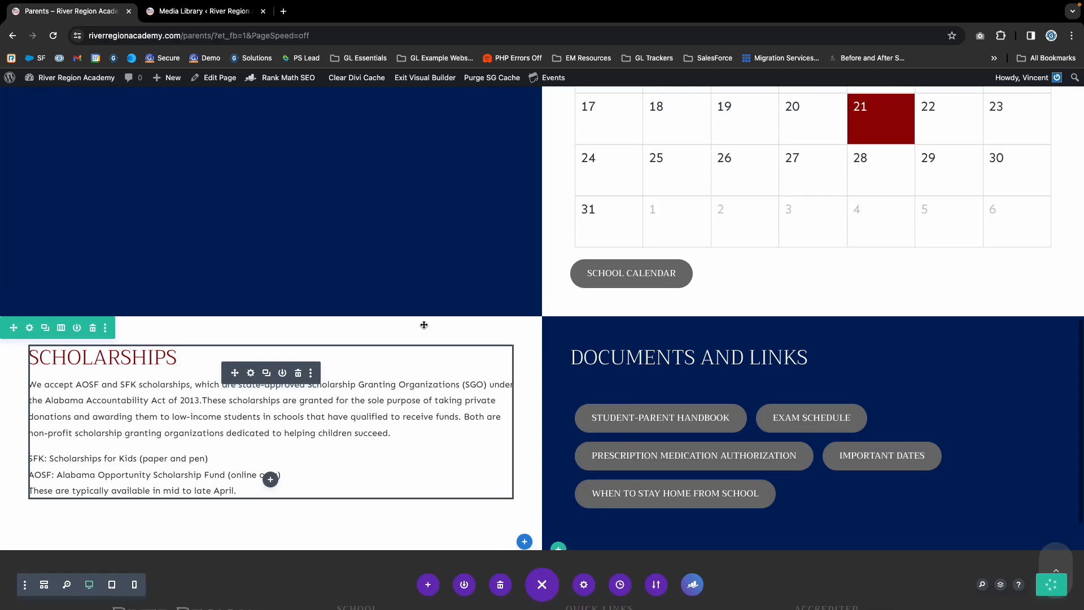
scroll(339, 232, "down", 1)
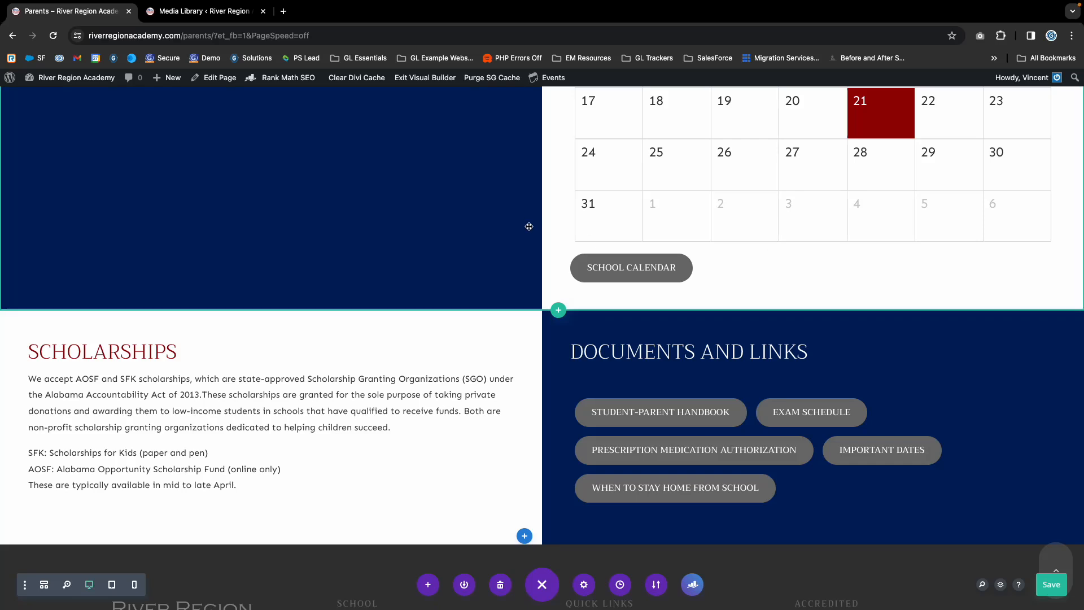
left_click(424, 78)
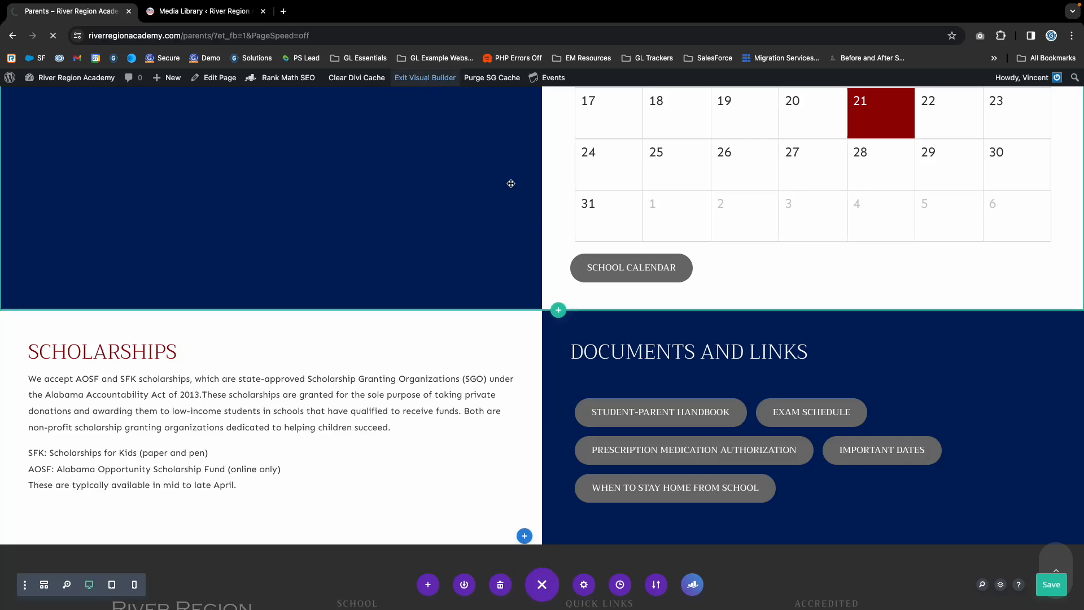